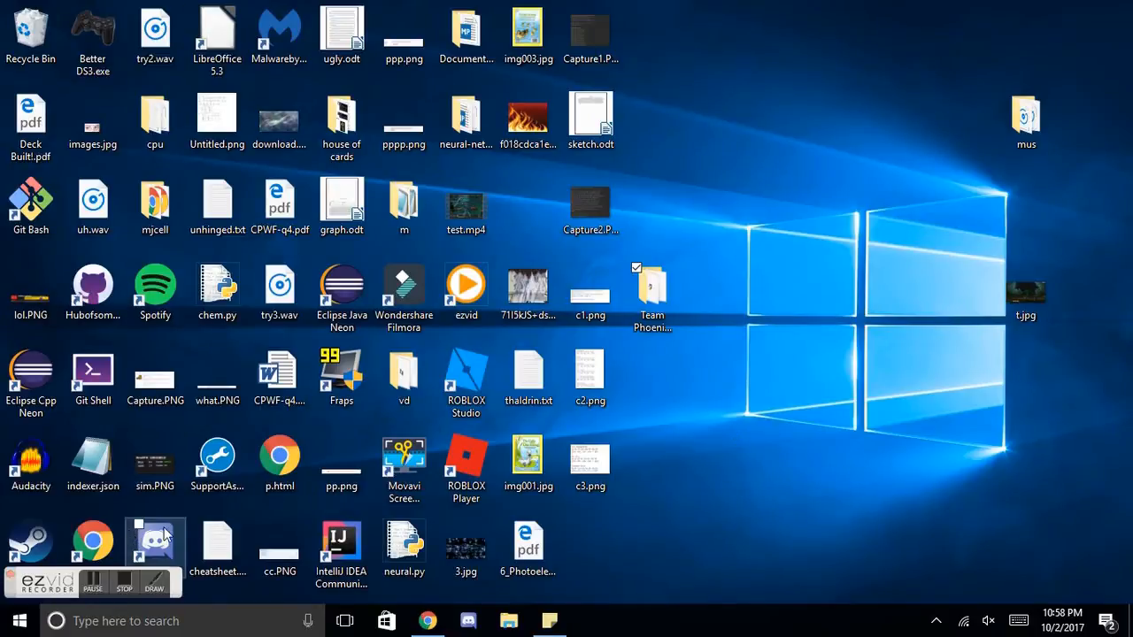
# Step: Check the installed Java versions in the C:\Program Files\Java folder, closing it when done
pyautogui.click(14, 626)
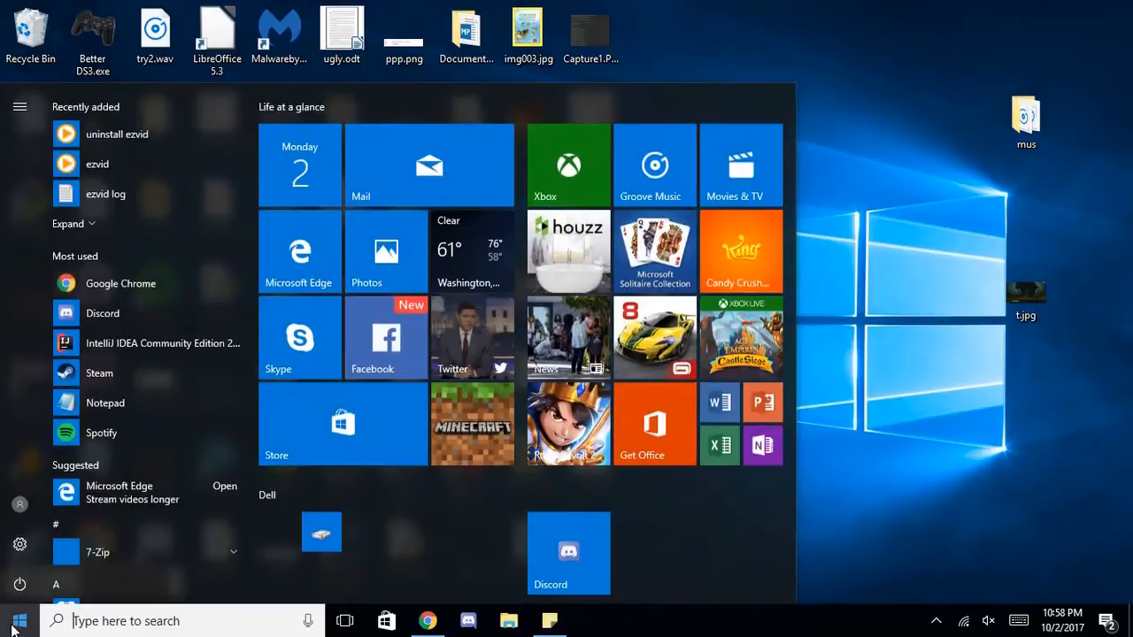
pyautogui.write('c:\\program files\\java')
pyautogui.press('Return')
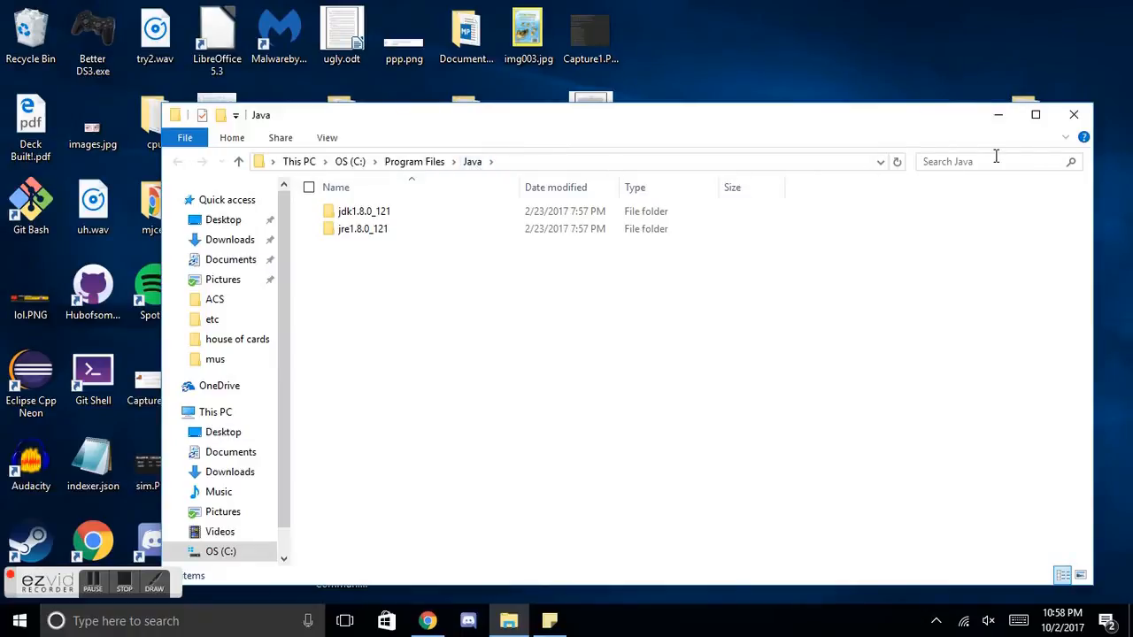
pyautogui.click(1072, 116)
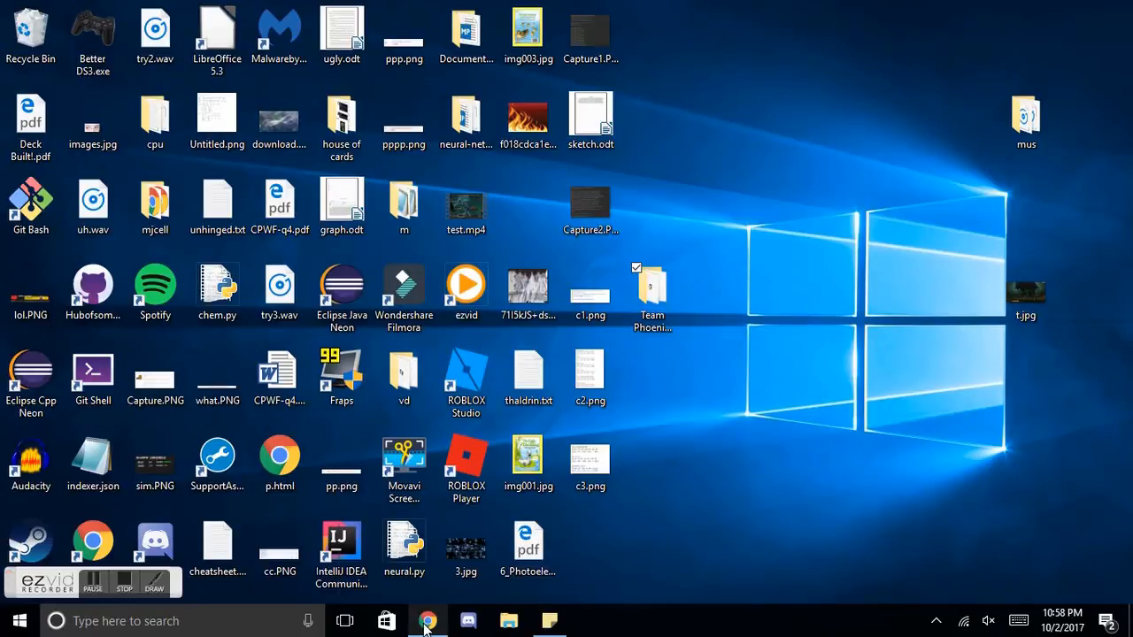
# Step: Download the 64-bit Windows package of Eclipse IDE for Java Developers from the Eclipse downloads page in Chrome
pyautogui.moveTo(426, 623)
pyautogui.click(464, 556)
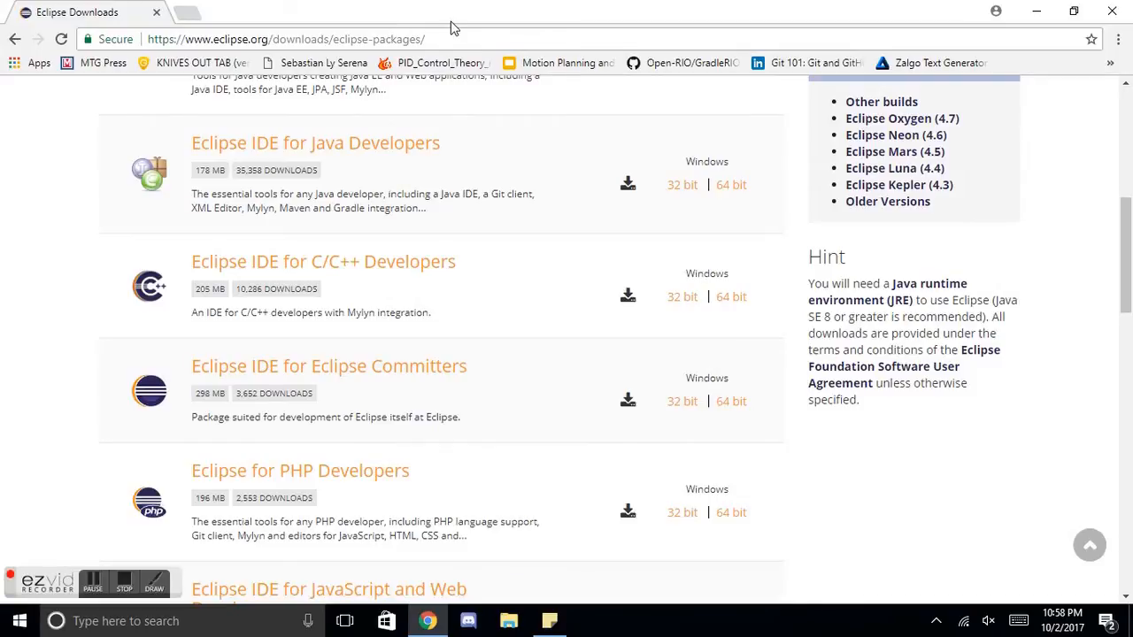
pyautogui.scroll(2, 380, 133)
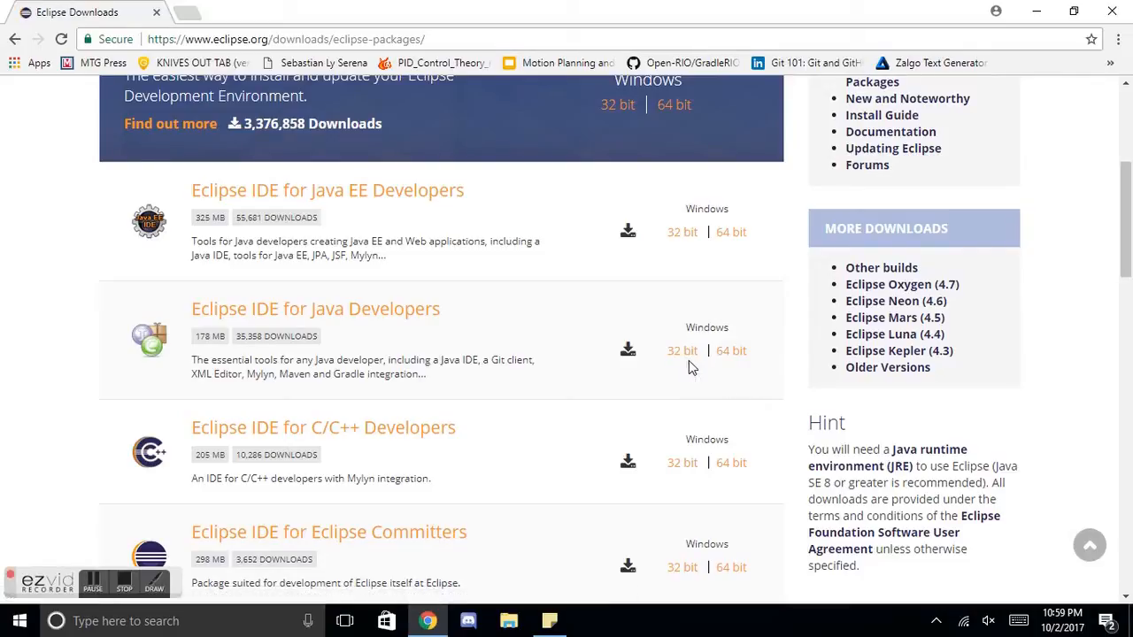
pyautogui.click(733, 356)
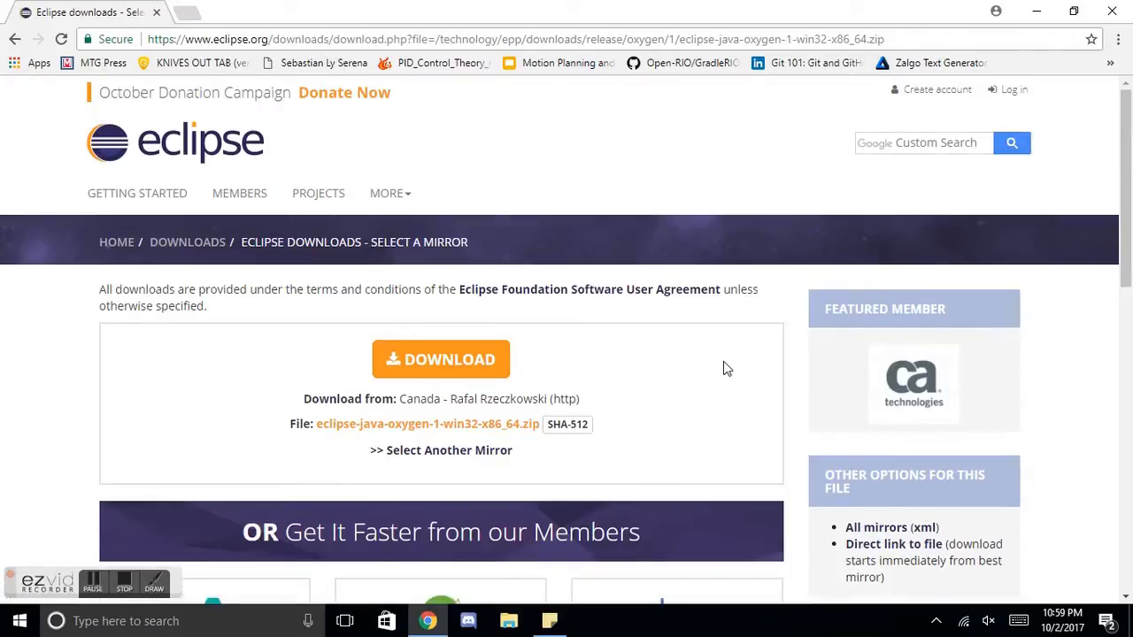
pyautogui.click(483, 357)
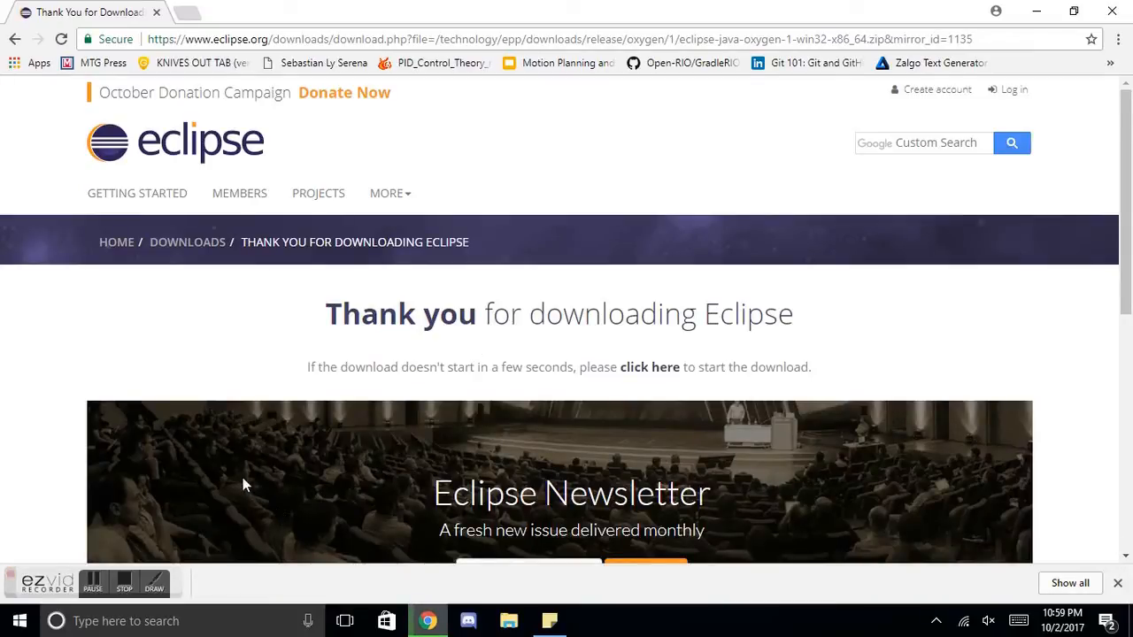
pyautogui.click(93, 582)
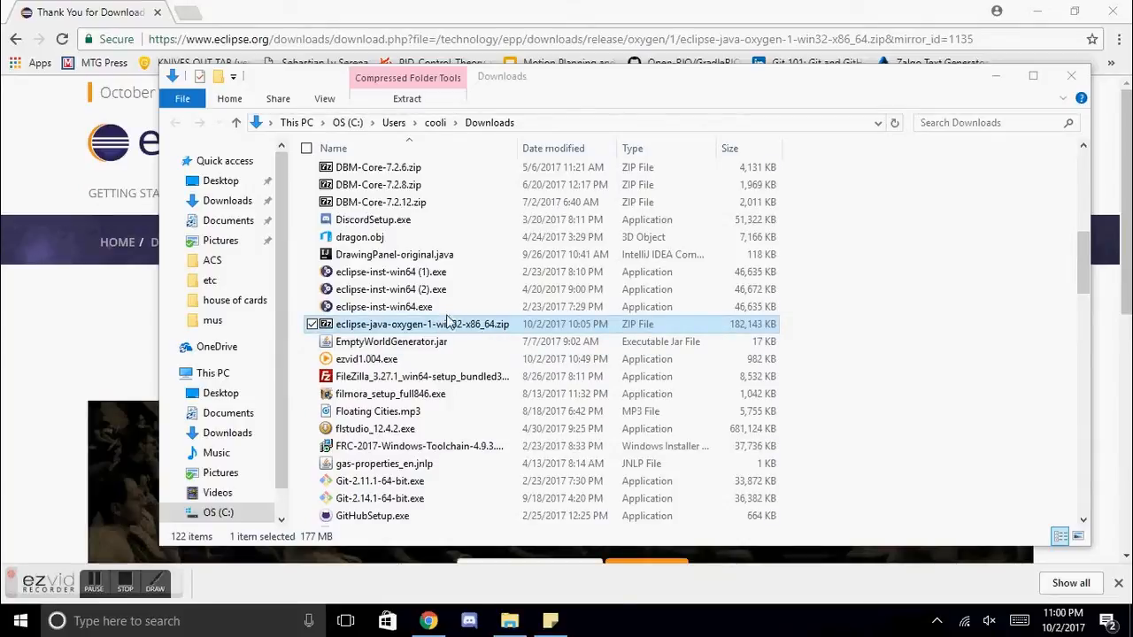
# Step: Create a new folder named FRC on the desktop and open it
pyautogui.click(1036, 11)
pyautogui.moveTo(647, 95); pyautogui.dragTo(590, 171)
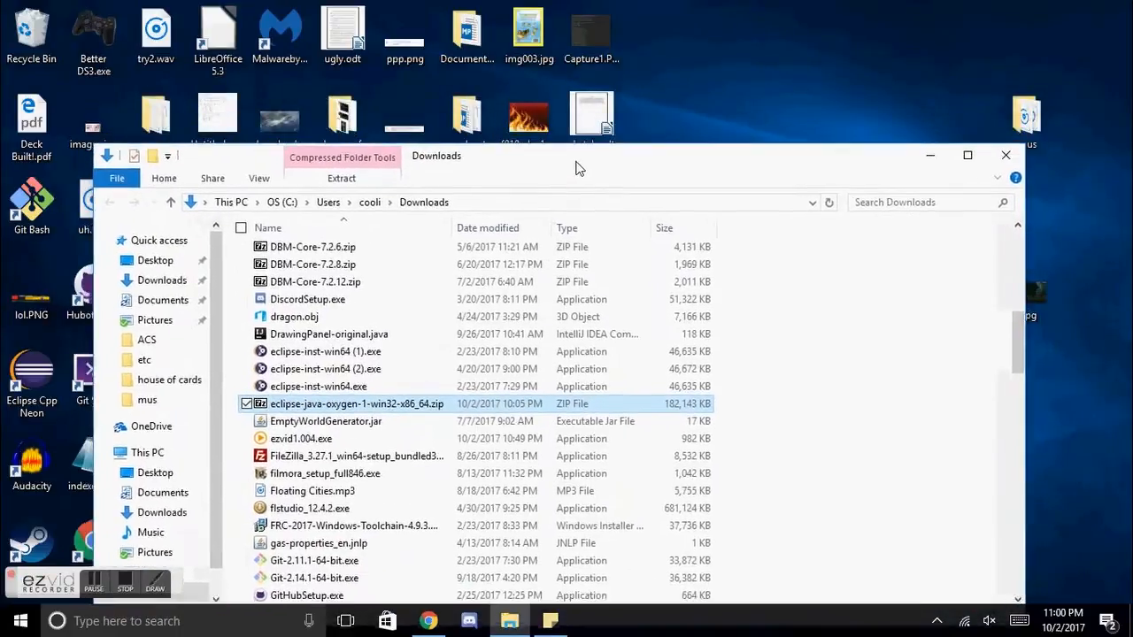
pyautogui.rightClick(669, 62)
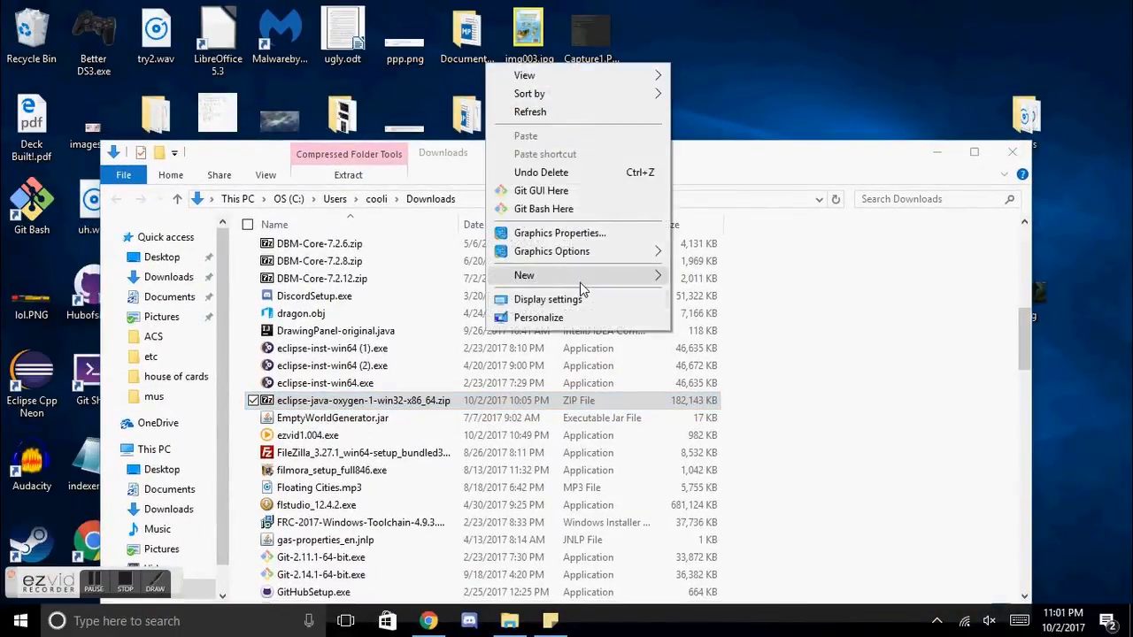
pyautogui.moveTo(582, 290)
pyautogui.click(443, 276)
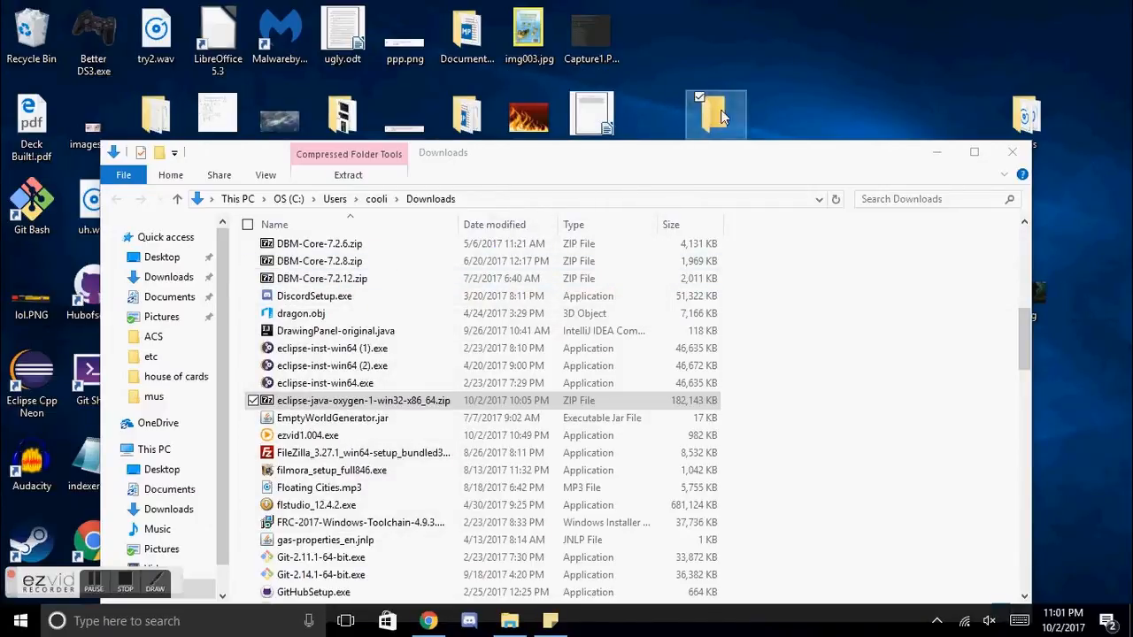
pyautogui.doubleClick(719, 115)
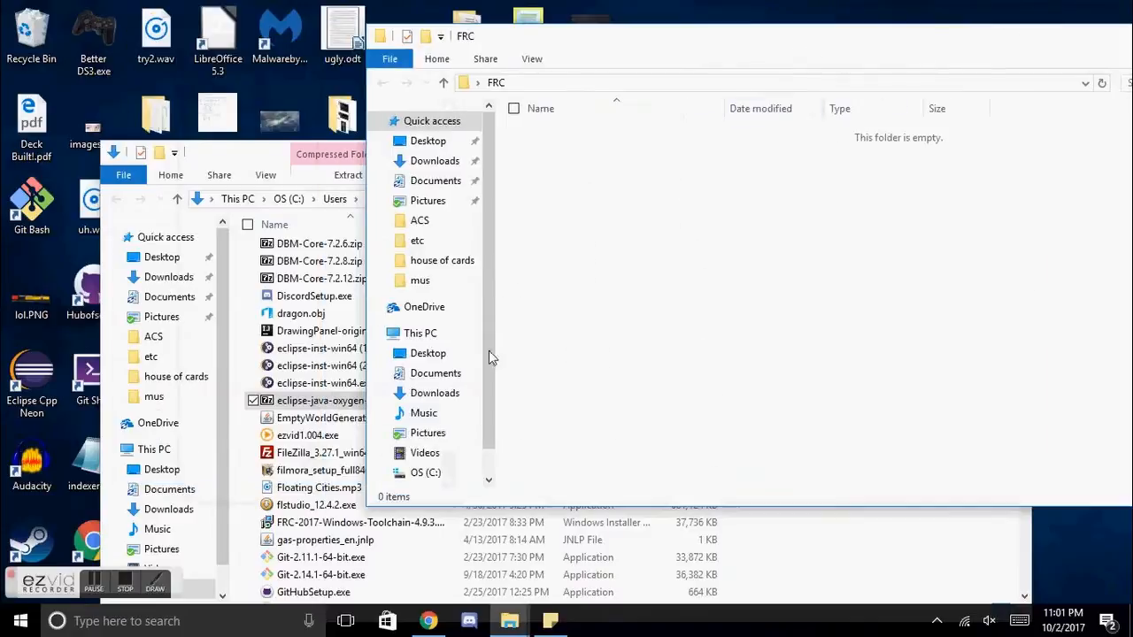
# Step: Extract the eclipse folder from eclipse-java-oxygen-1-win32-x86_64.zip into the FRC folder, then dismiss the archive and Downloads windows
pyautogui.doubleClick(329, 403)
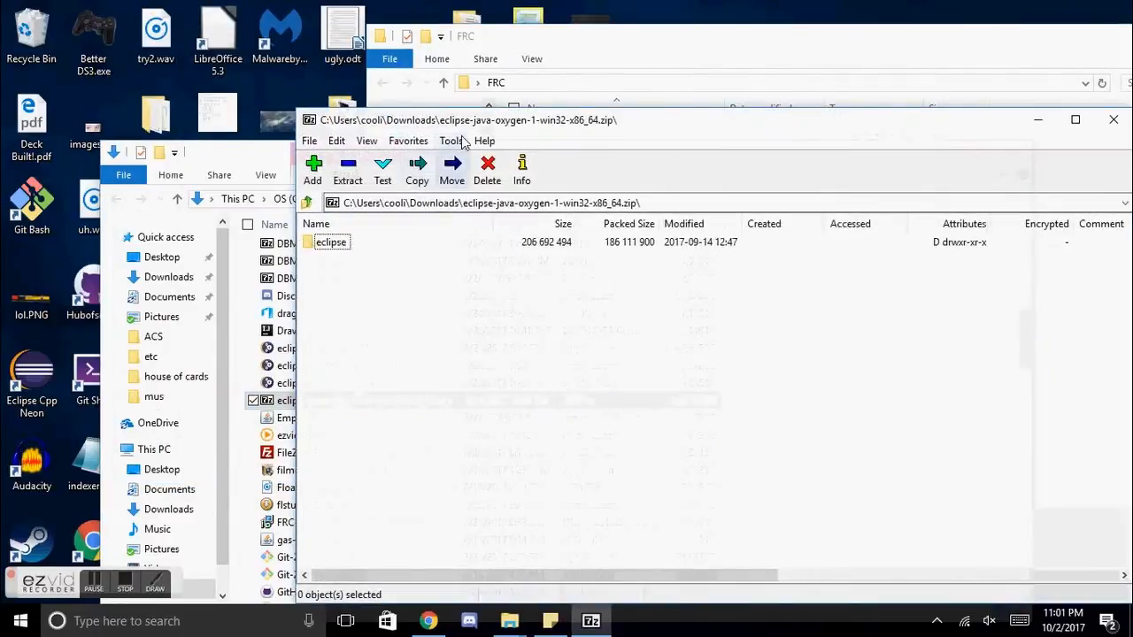
pyautogui.moveTo(482, 120); pyautogui.dragTo(504, 245)
pyautogui.click(358, 368)
pyautogui.moveTo(358, 368); pyautogui.dragTo(1096, 202)
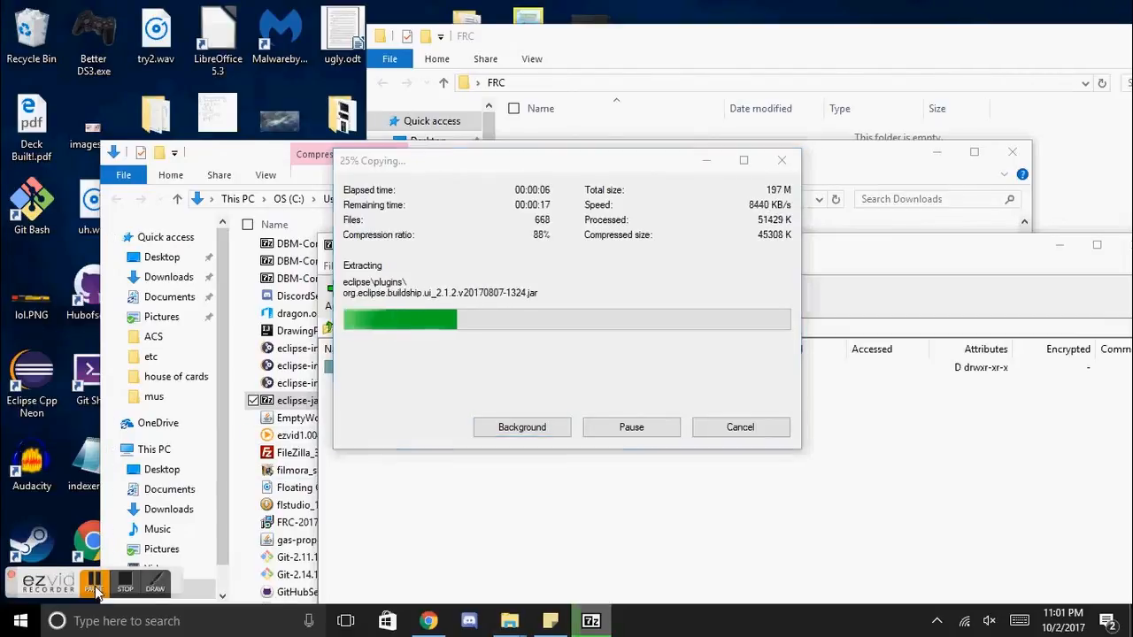
pyautogui.click(96, 591)
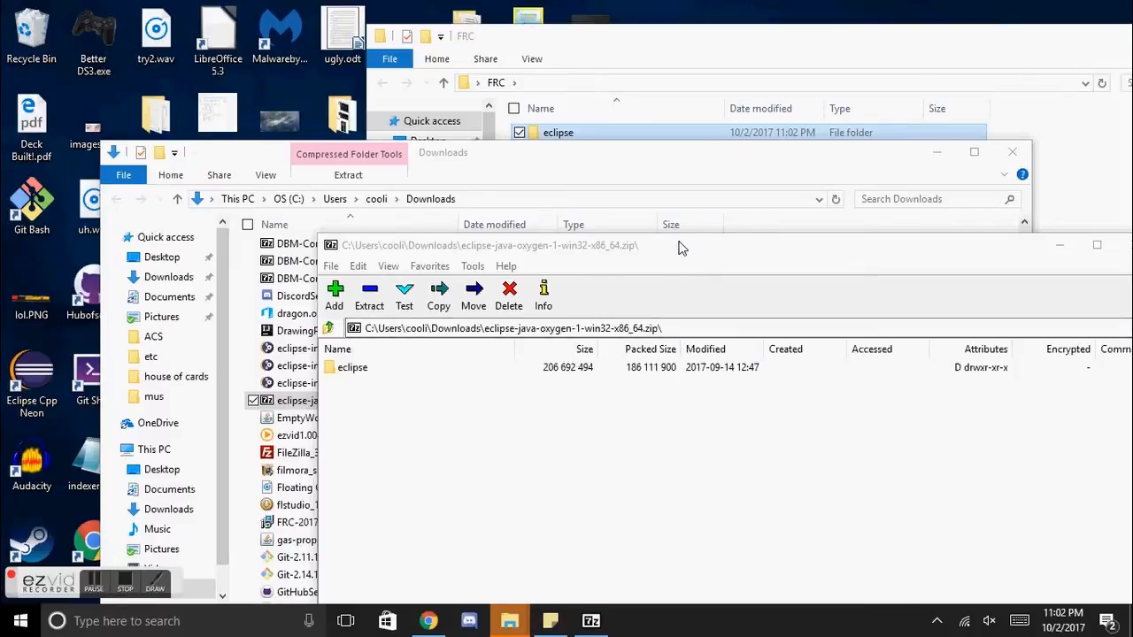
pyautogui.moveTo(646, 255); pyautogui.dragTo(466, 199)
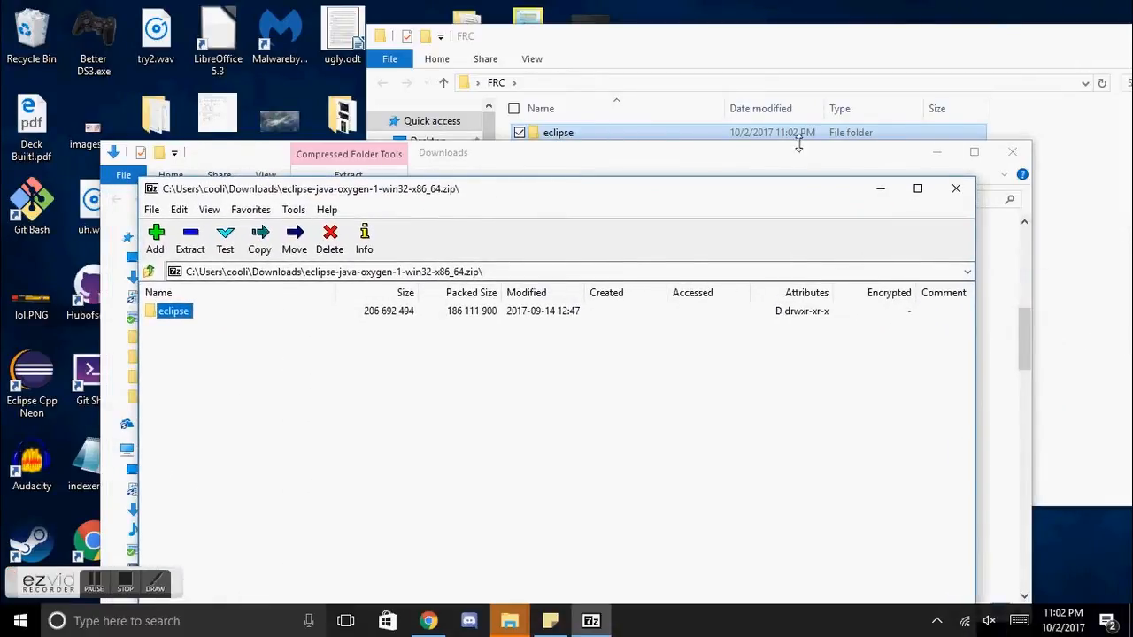
pyautogui.click(959, 187)
pyautogui.click(940, 156)
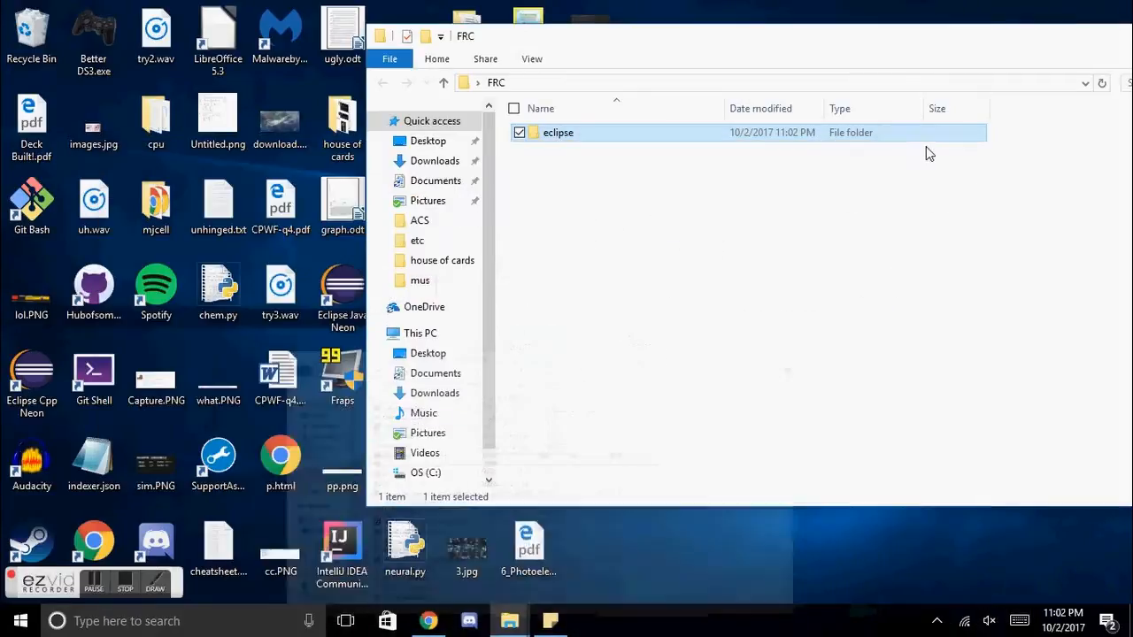
# Step: Launch eclipse.exe from the extracted folder with Desktop\FRC\workspace as the default workspace
pyautogui.doubleClick(561, 137)
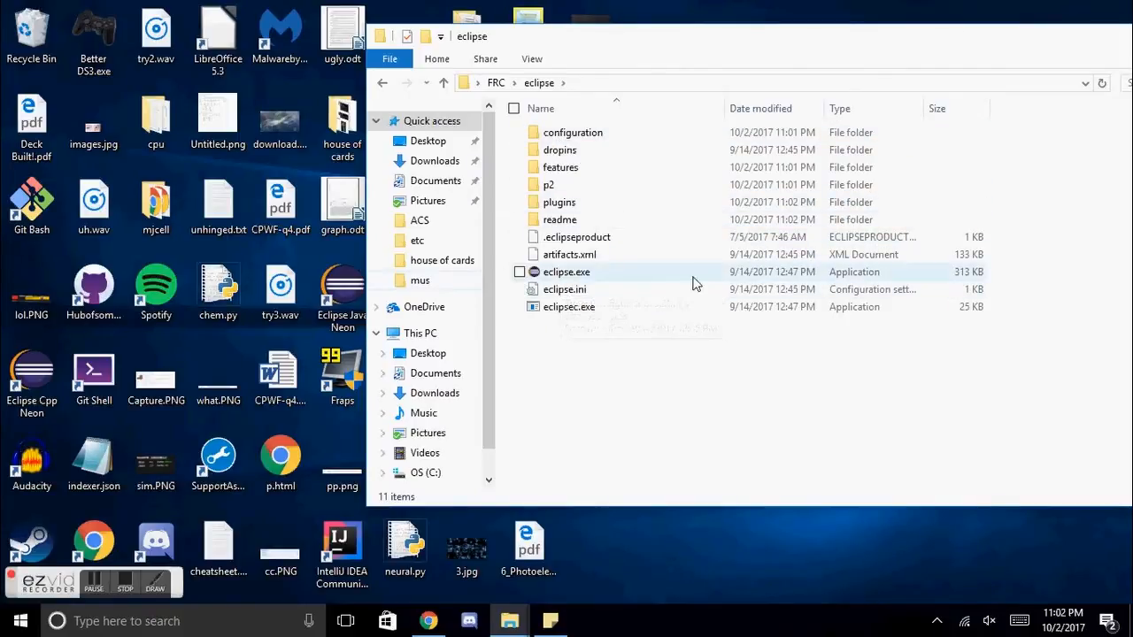
pyautogui.doubleClick(565, 274)
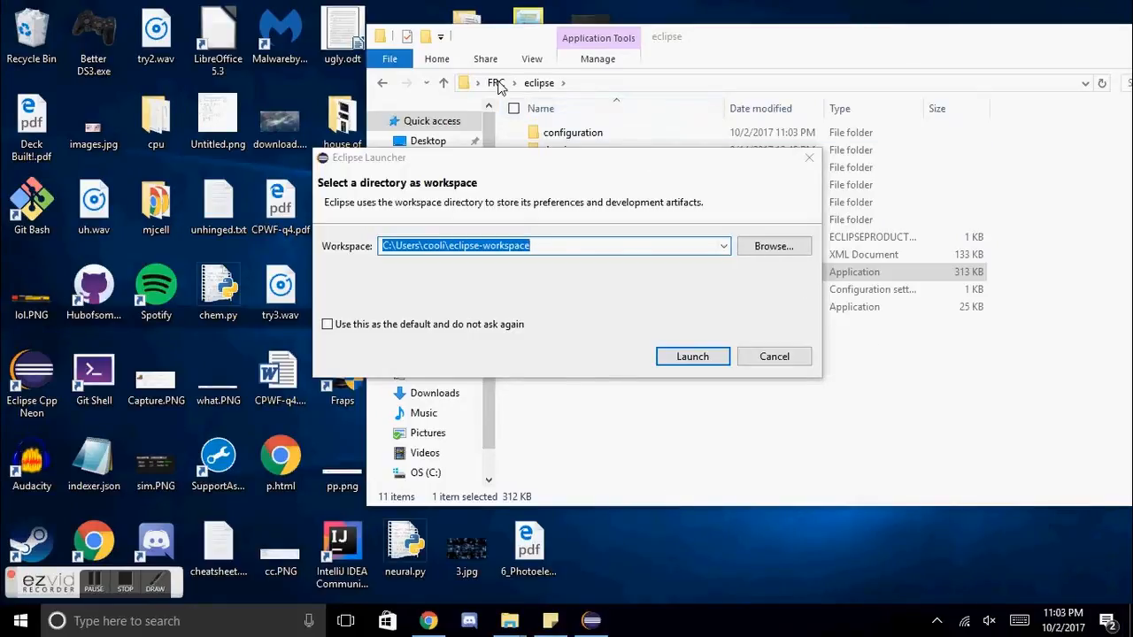
pyautogui.click(766, 246)
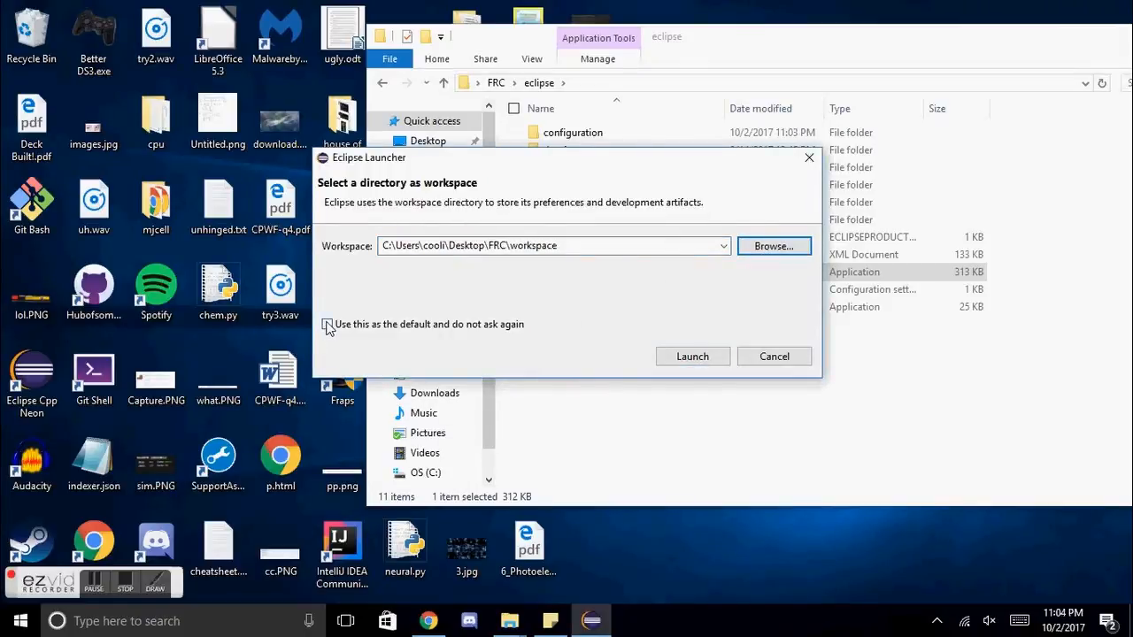
pyautogui.click(329, 325)
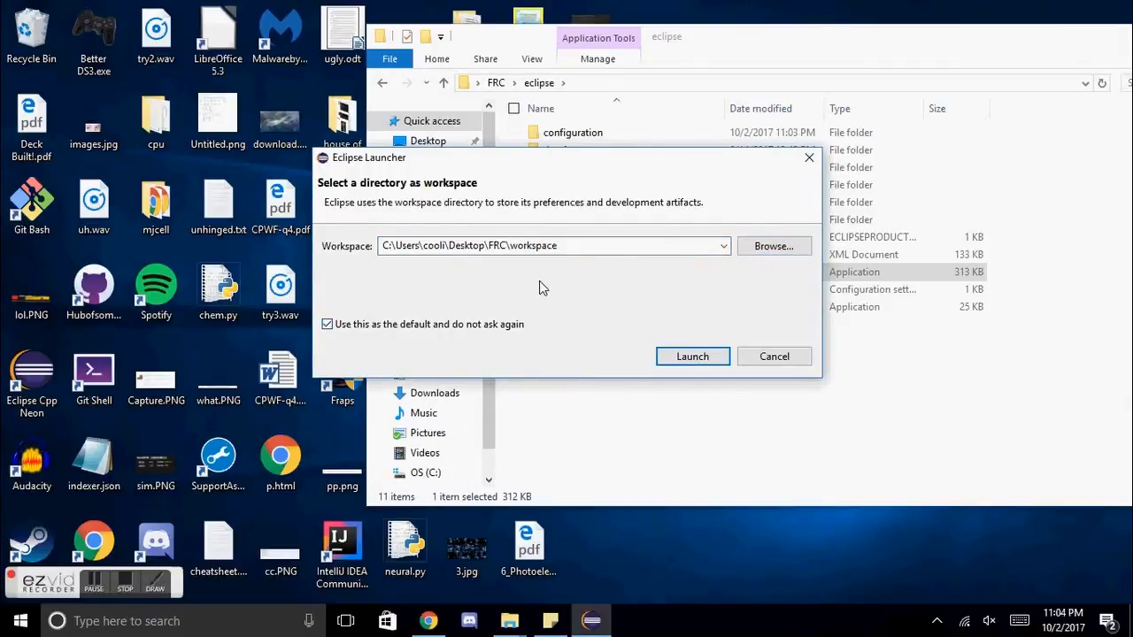
pyautogui.click(685, 360)
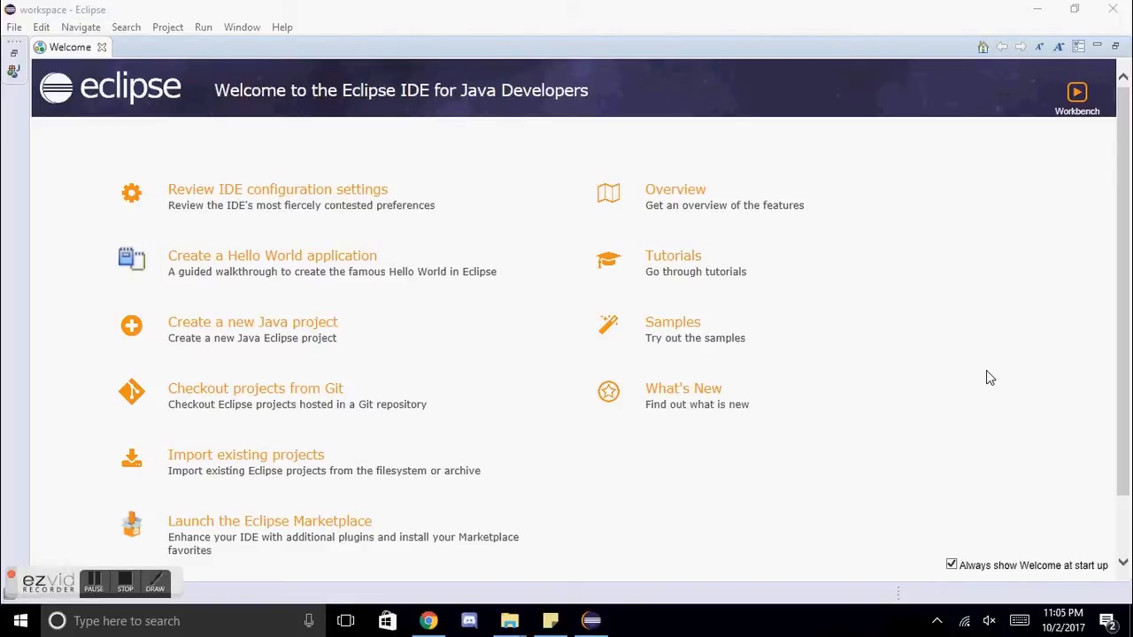
# Step: Review the Automatic Updates settings under Install/Update in the Eclipse preferences
pyautogui.click(938, 390)
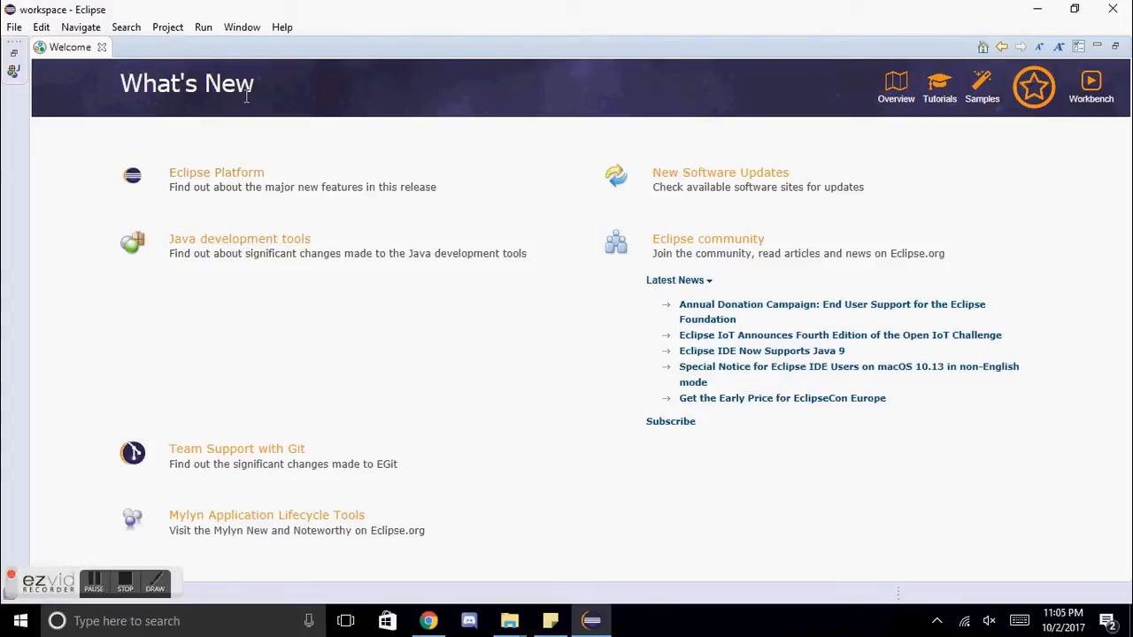
pyautogui.click(242, 28)
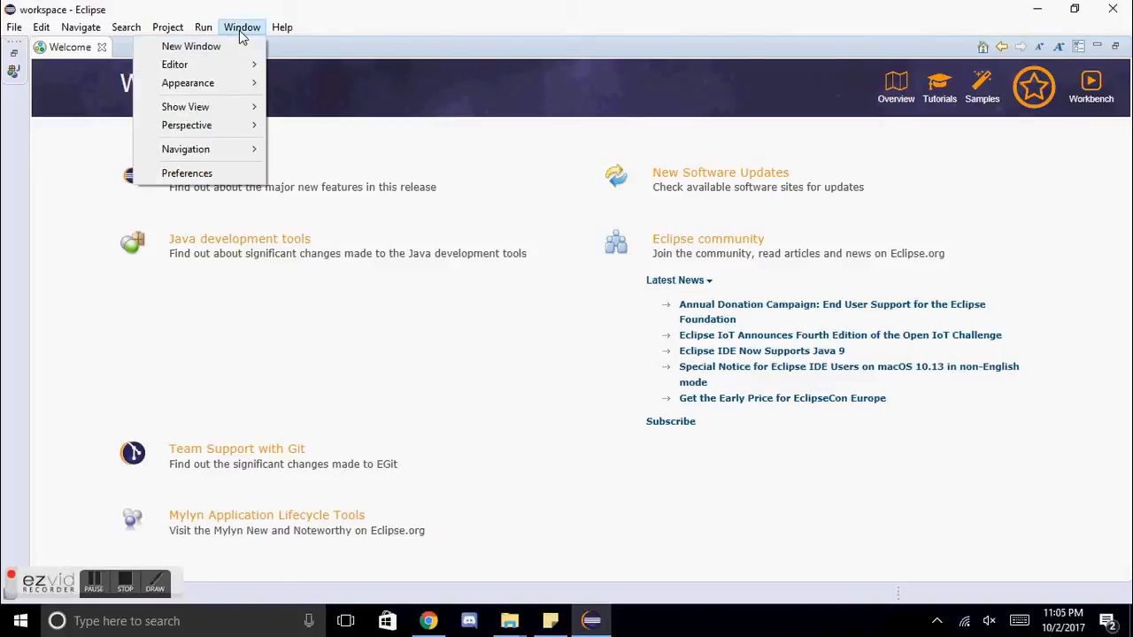
pyautogui.click(181, 173)
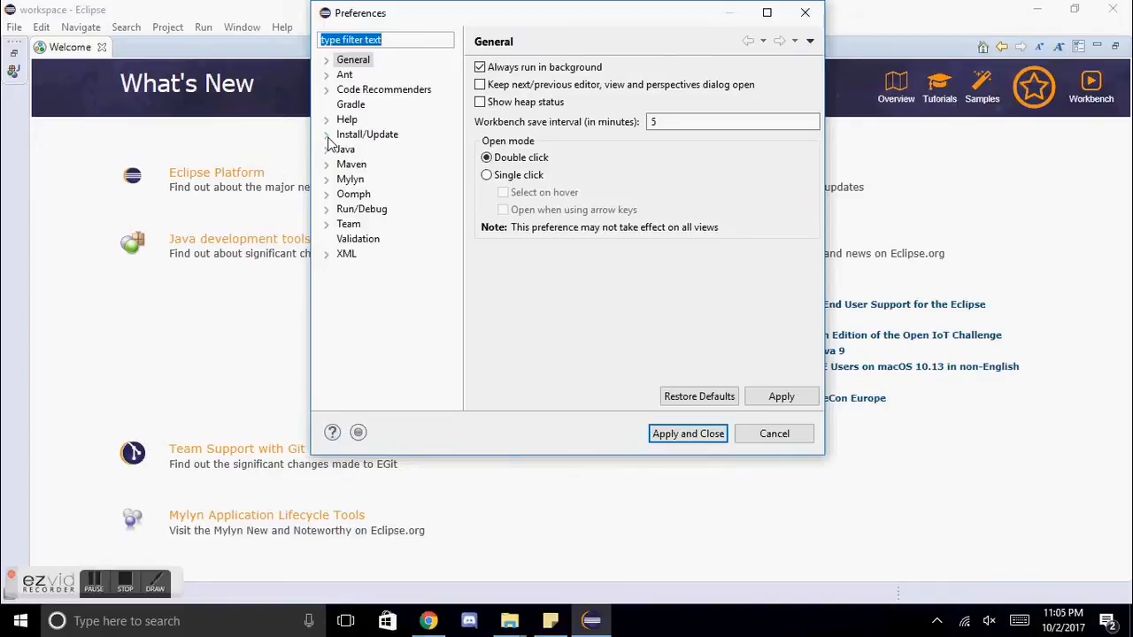
pyautogui.click(326, 134)
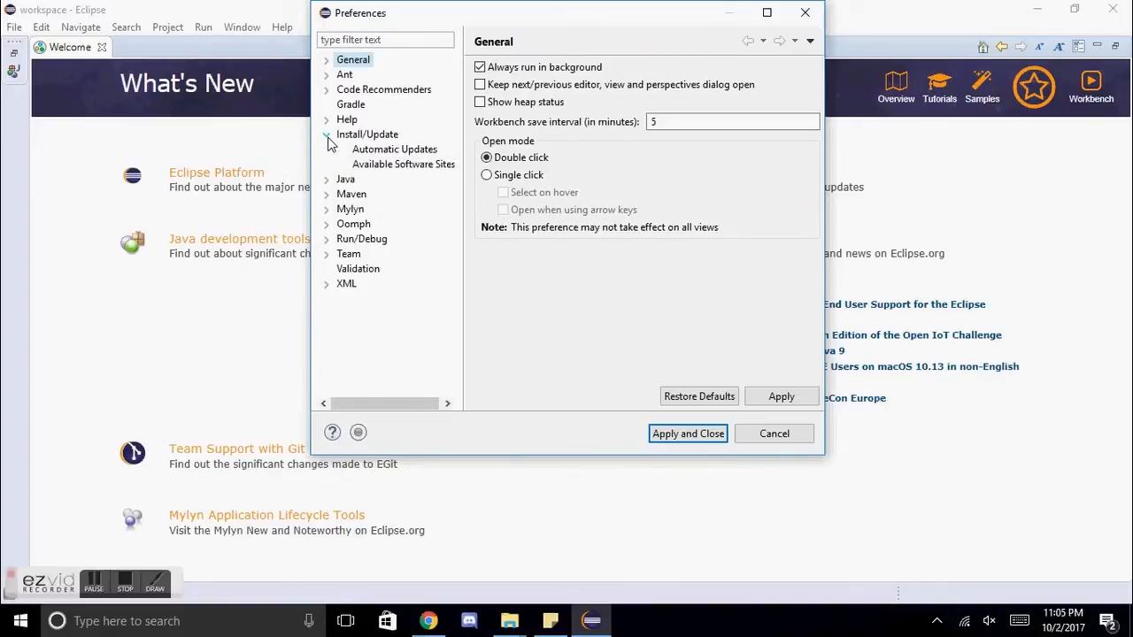
pyautogui.click(371, 150)
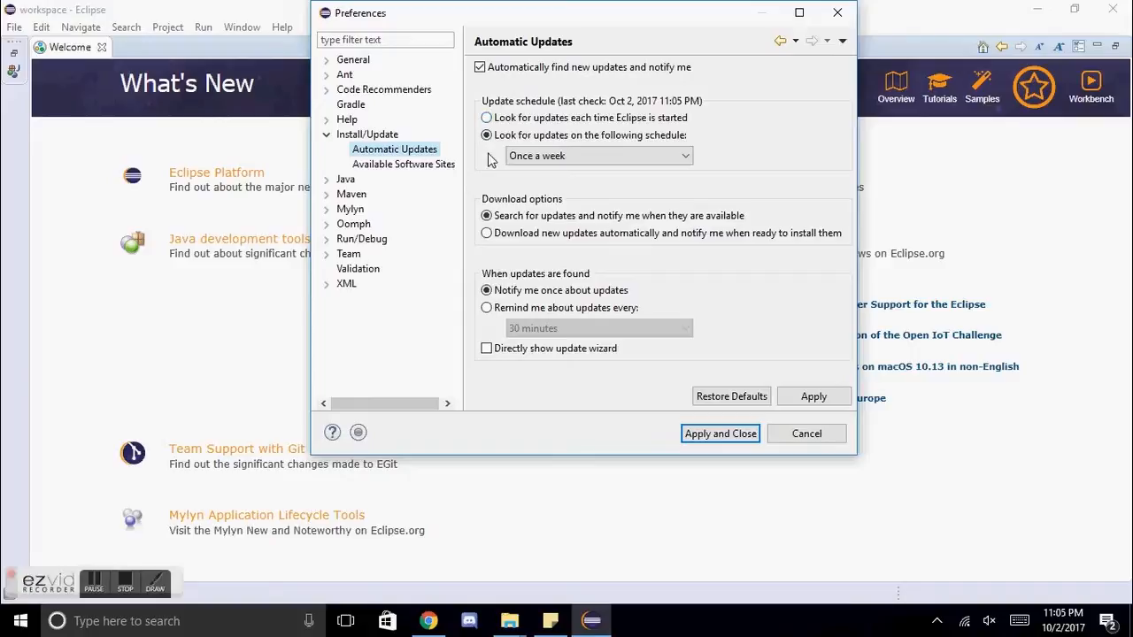
# Step: Start adding a Standard VM to the Installed JREs in the Java preferences
pyautogui.click(327, 181)
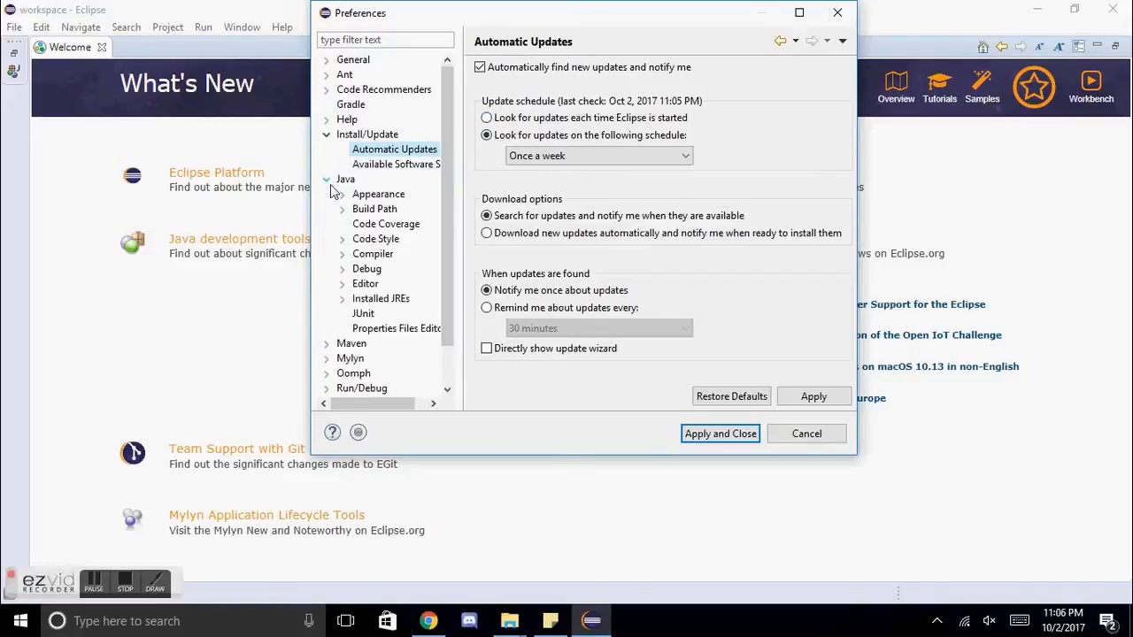
pyautogui.click(357, 300)
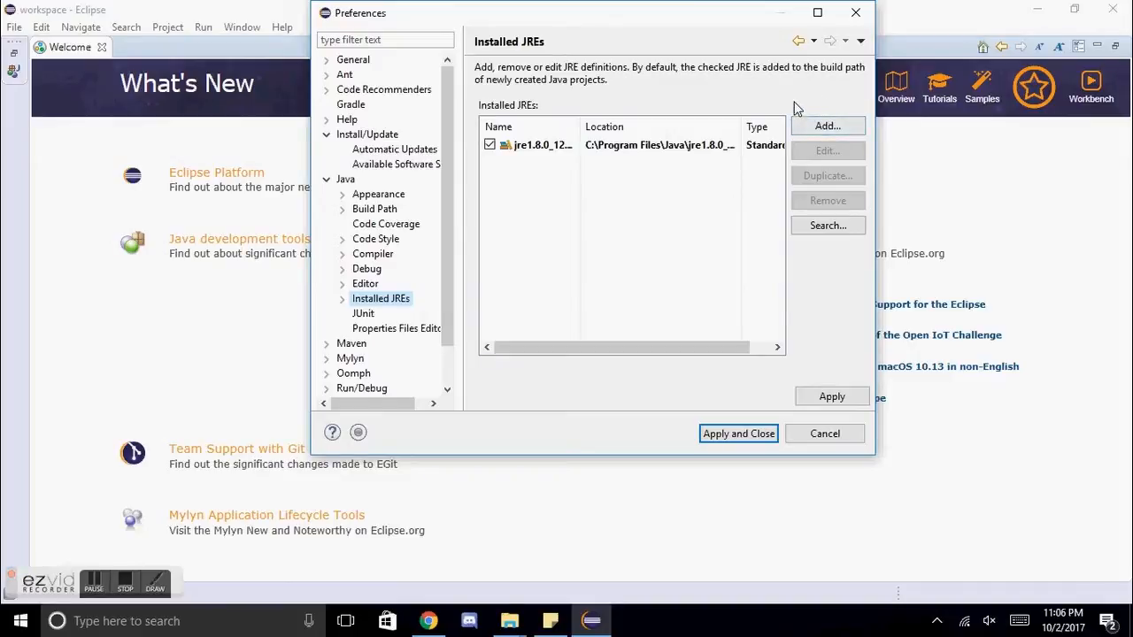
pyautogui.click(812, 124)
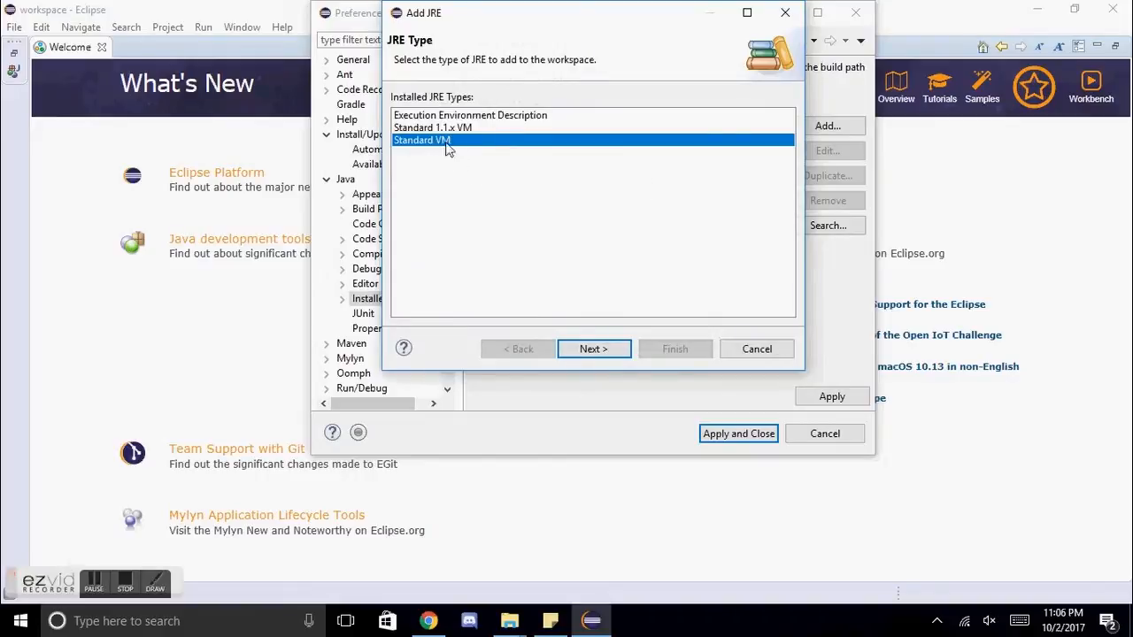
pyautogui.click(593, 349)
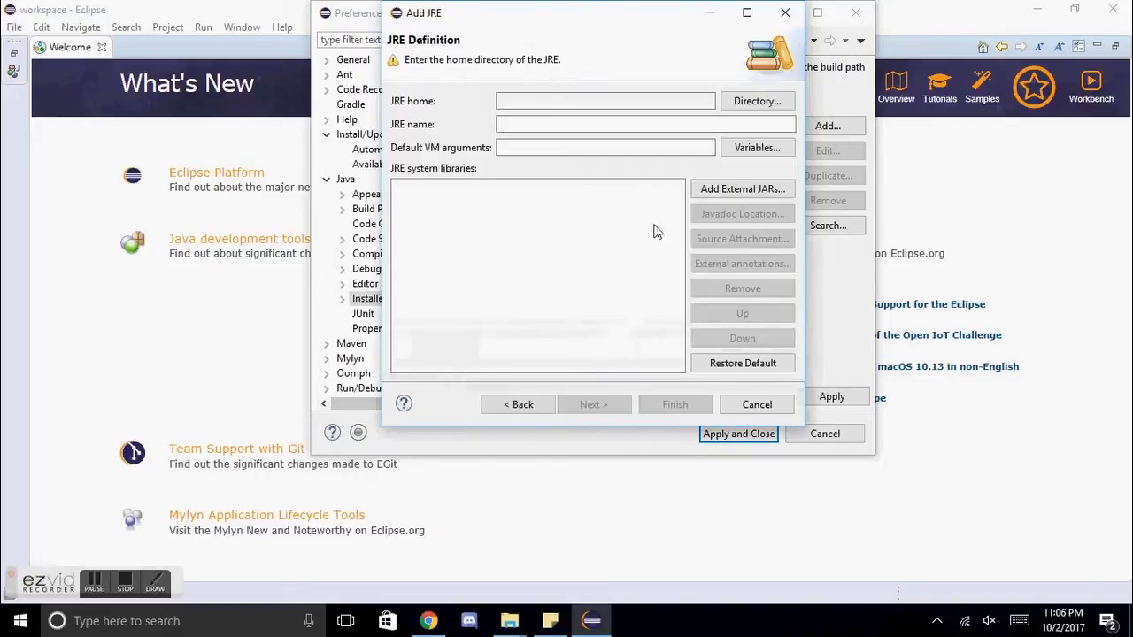
# Step: Set the new JRE's home directory to C:\Program Files\Java\jdk1.8.0_121
pyautogui.click(741, 106)
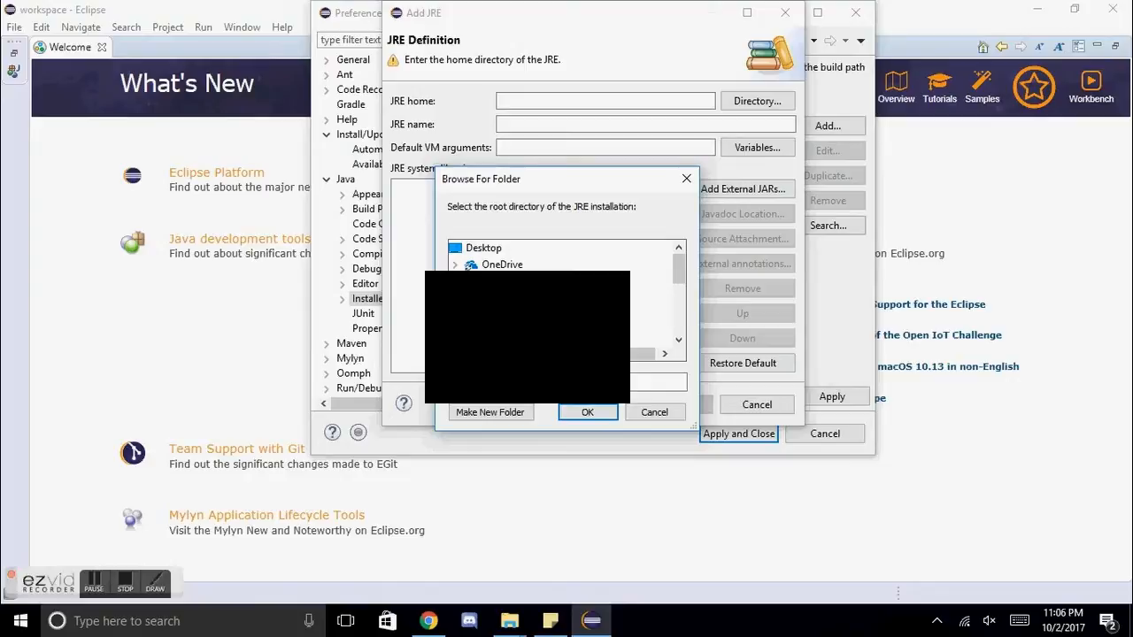
pyautogui.scroll(-2, 567, 264)
pyautogui.click(471, 263)
pyautogui.scroll(-2, 566, 265)
pyautogui.click(486, 297)
pyautogui.scroll(-2, 531, 301)
pyautogui.scroll(-1, 549, 257)
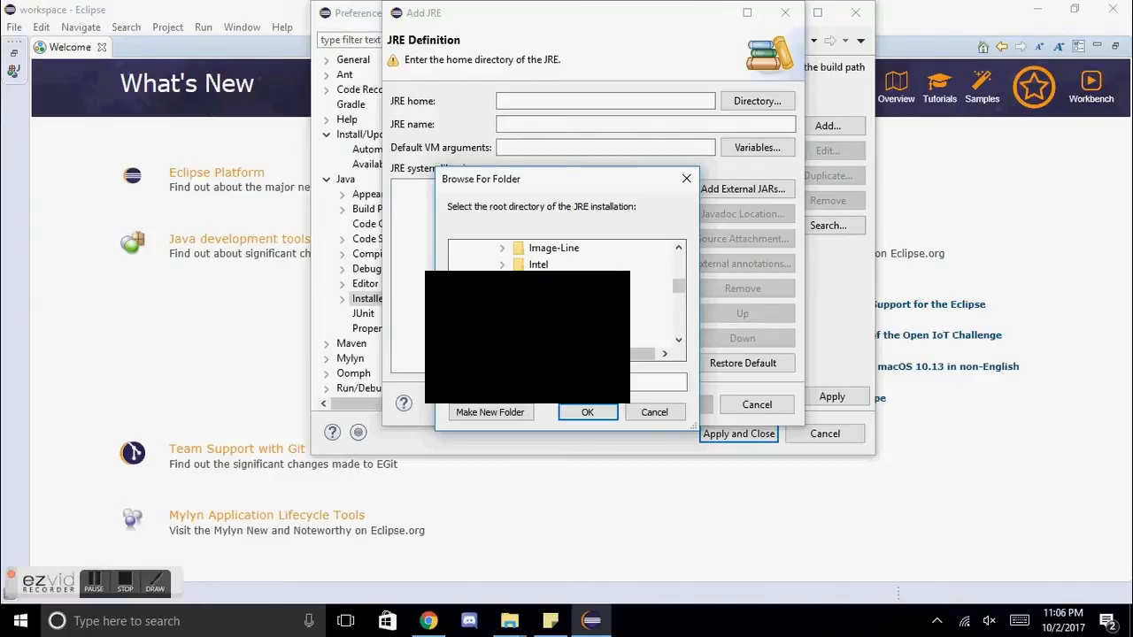
pyautogui.click(586, 315)
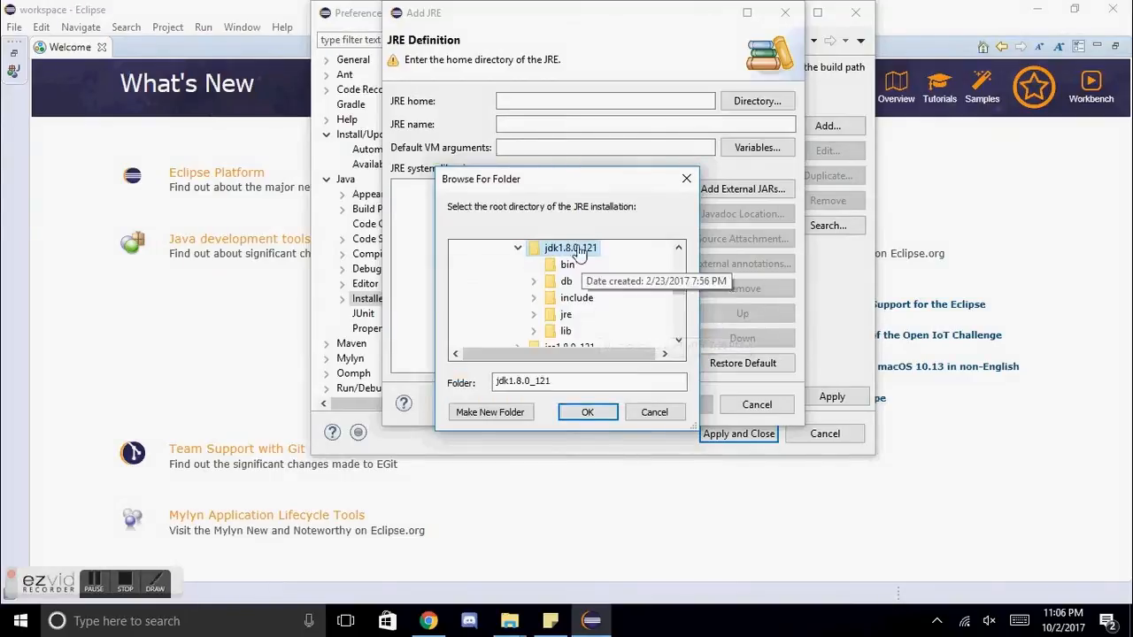
pyautogui.click(588, 412)
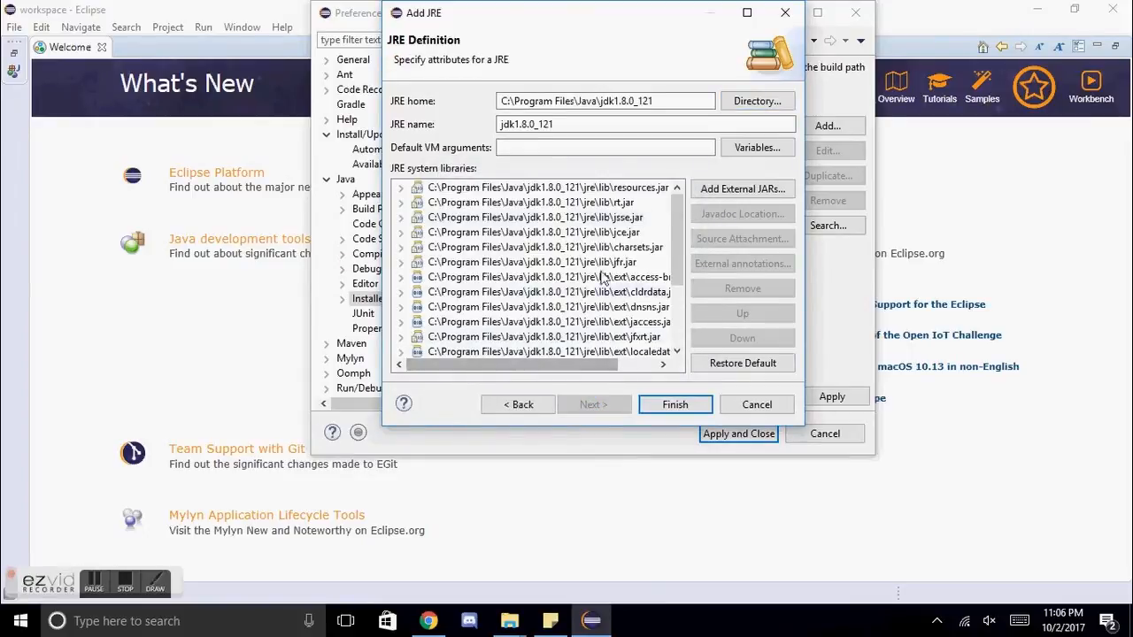
# Step: Finish adding the jdk1.8.0_121 JRE, make it the default installed JRE, and save the preferences
pyautogui.click(688, 407)
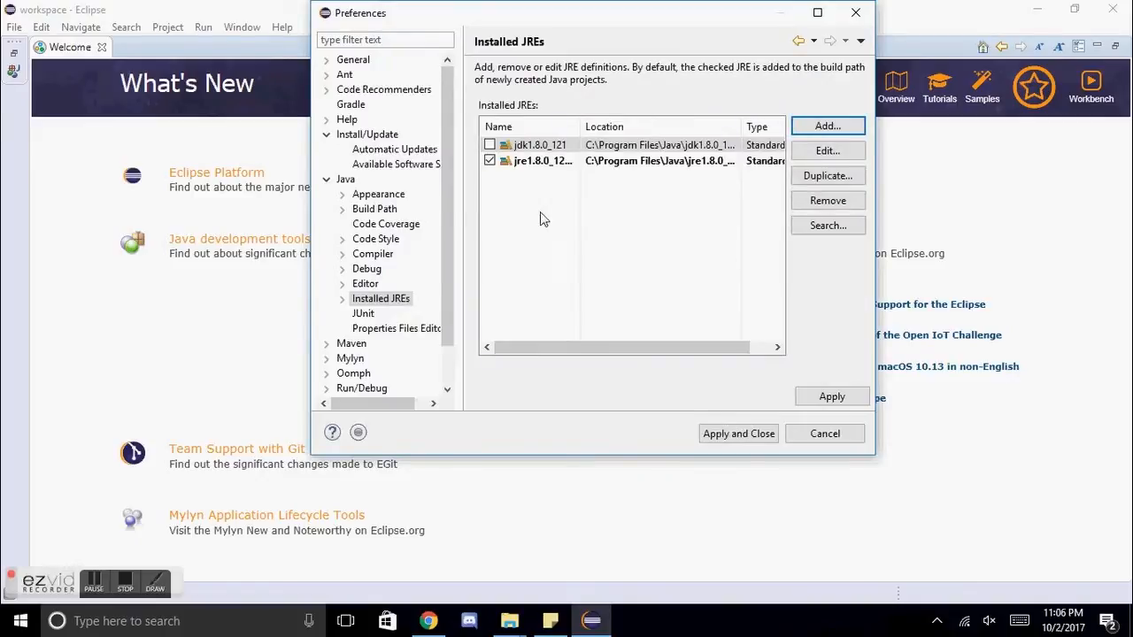
pyautogui.click(489, 145)
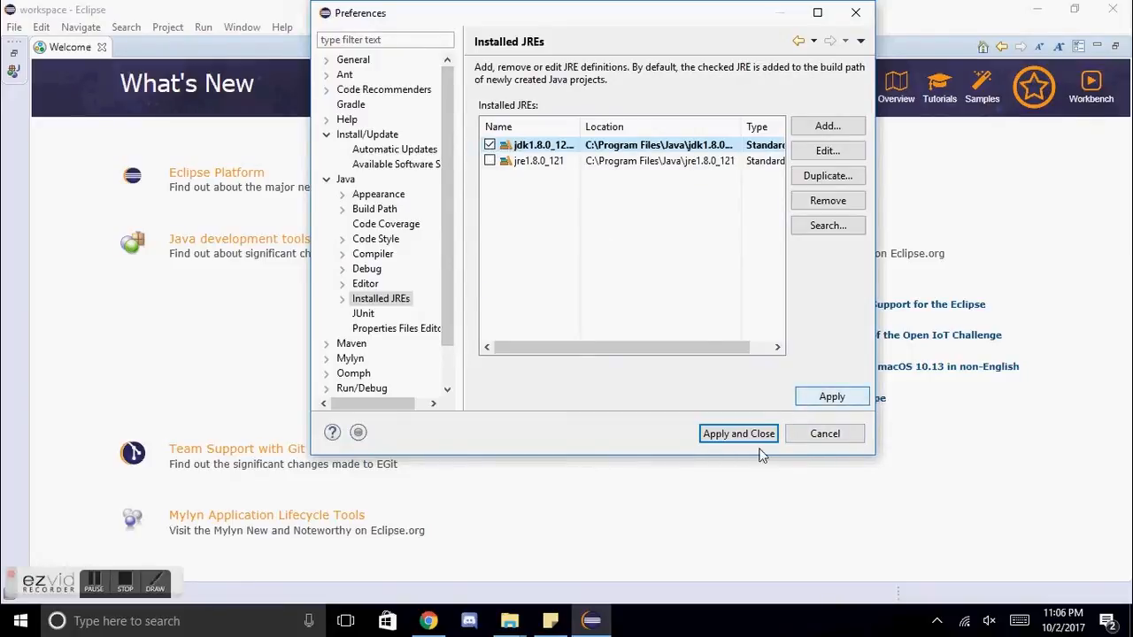
pyautogui.click(838, 399)
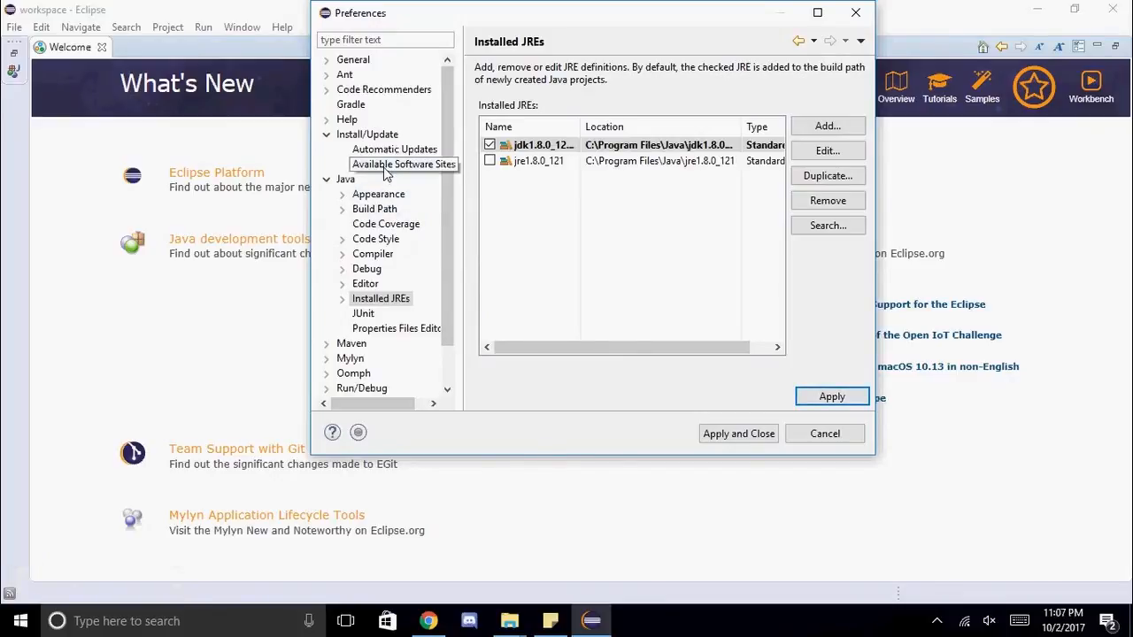
pyautogui.scroll(-1, 385, 171)
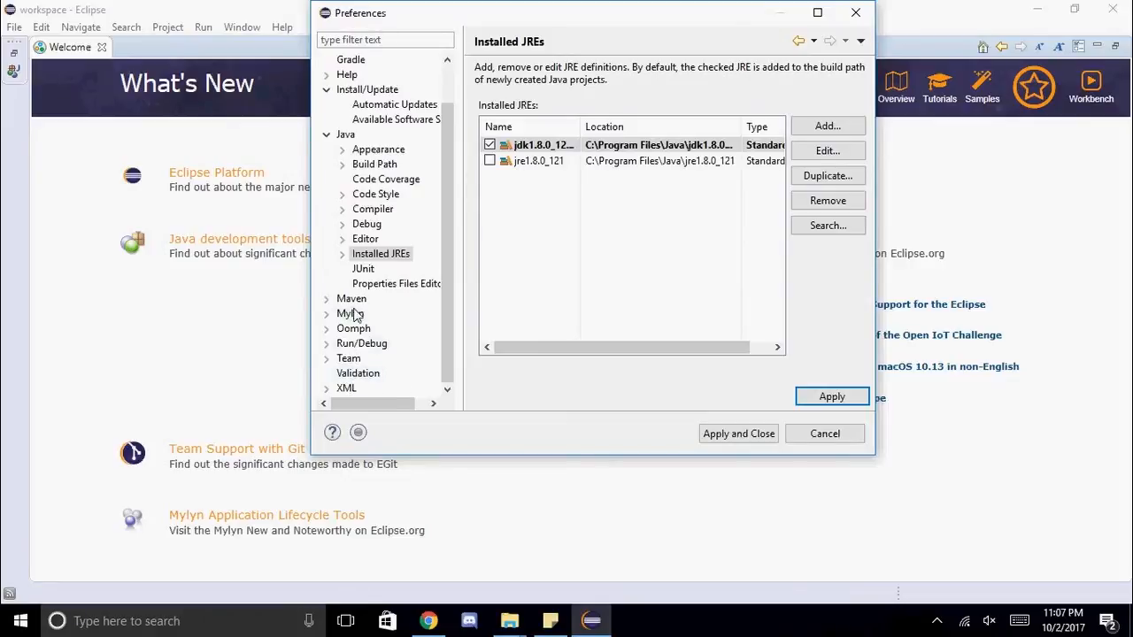
pyautogui.scroll(1, 366, 244)
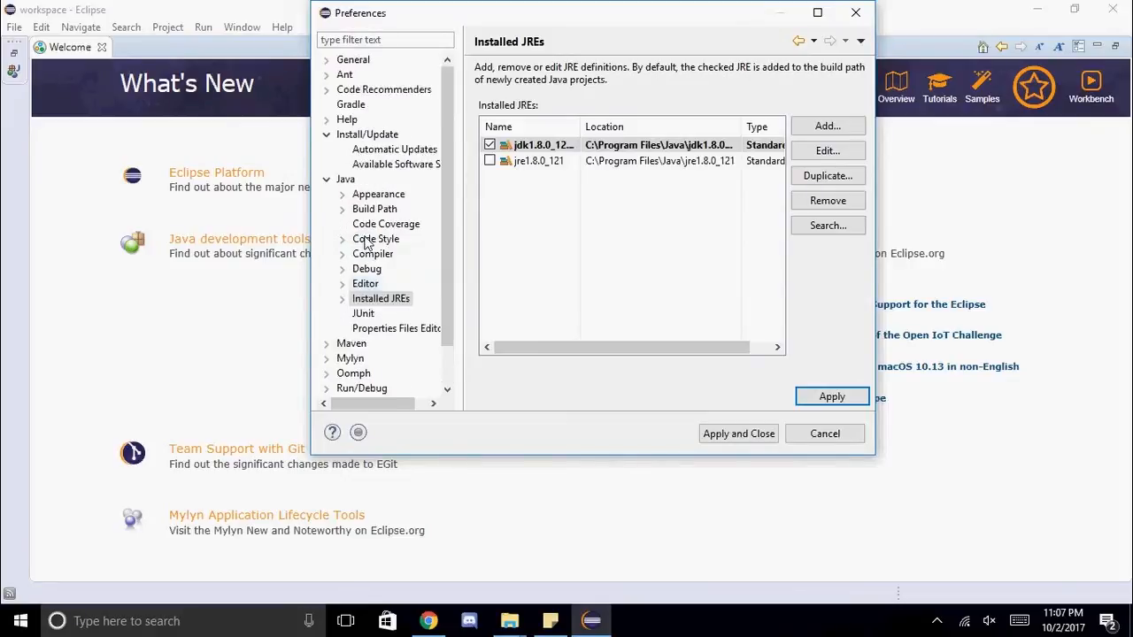
pyautogui.click(746, 437)
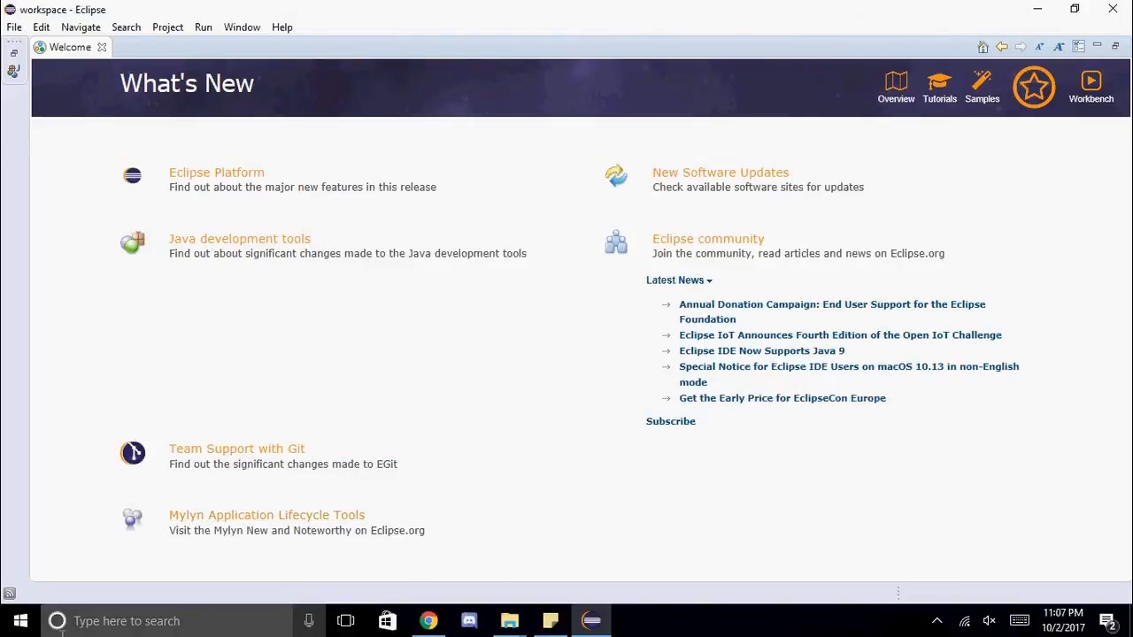
pyautogui.click(591, 621)
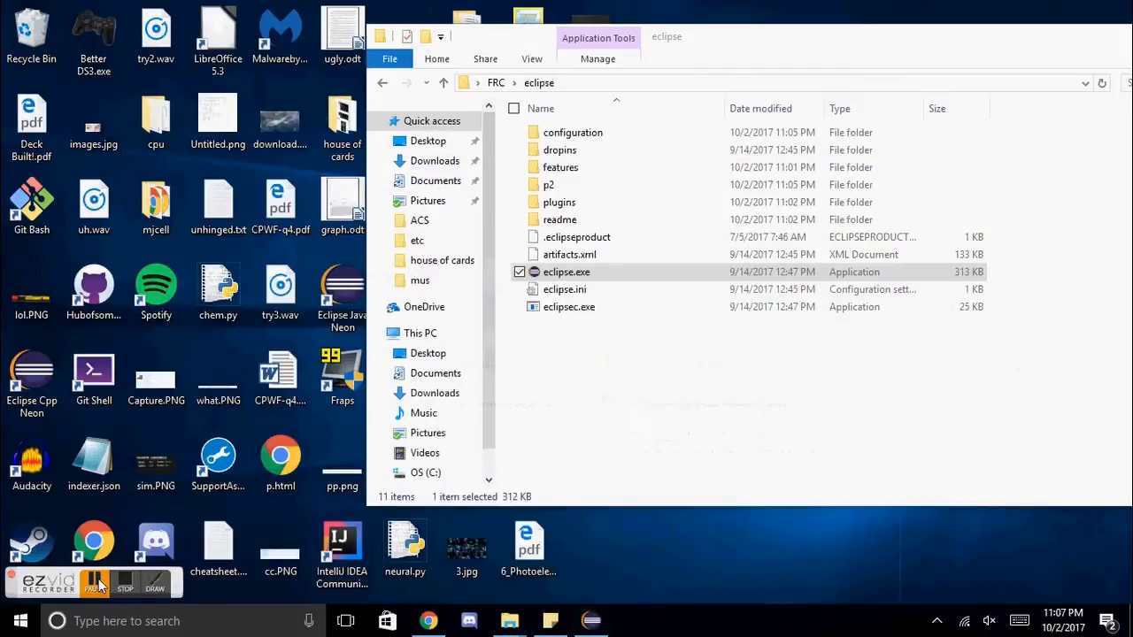
pyautogui.click(591, 620)
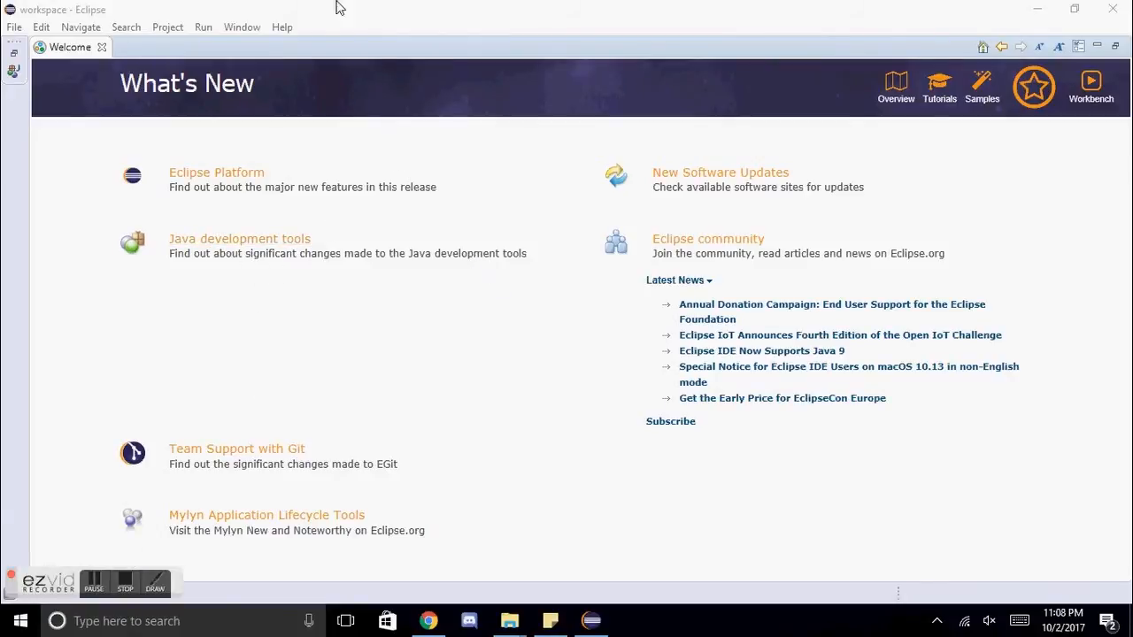
# Step: Start adding a software repository for installing new software and name it "FRC plugins"
pyautogui.click(283, 27)
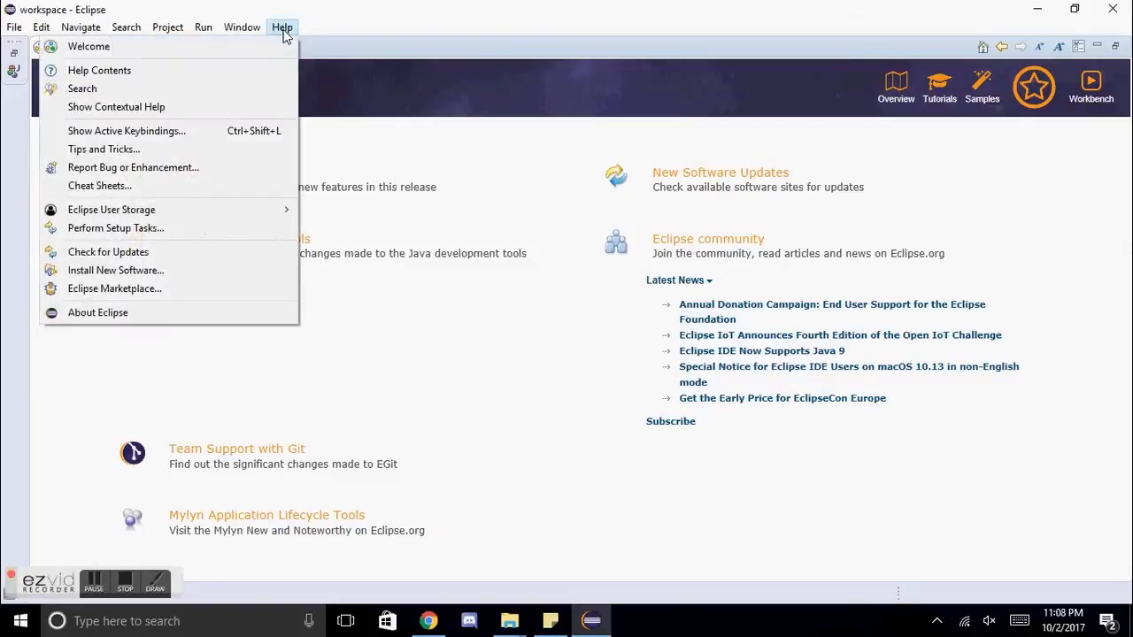
pyautogui.click(131, 275)
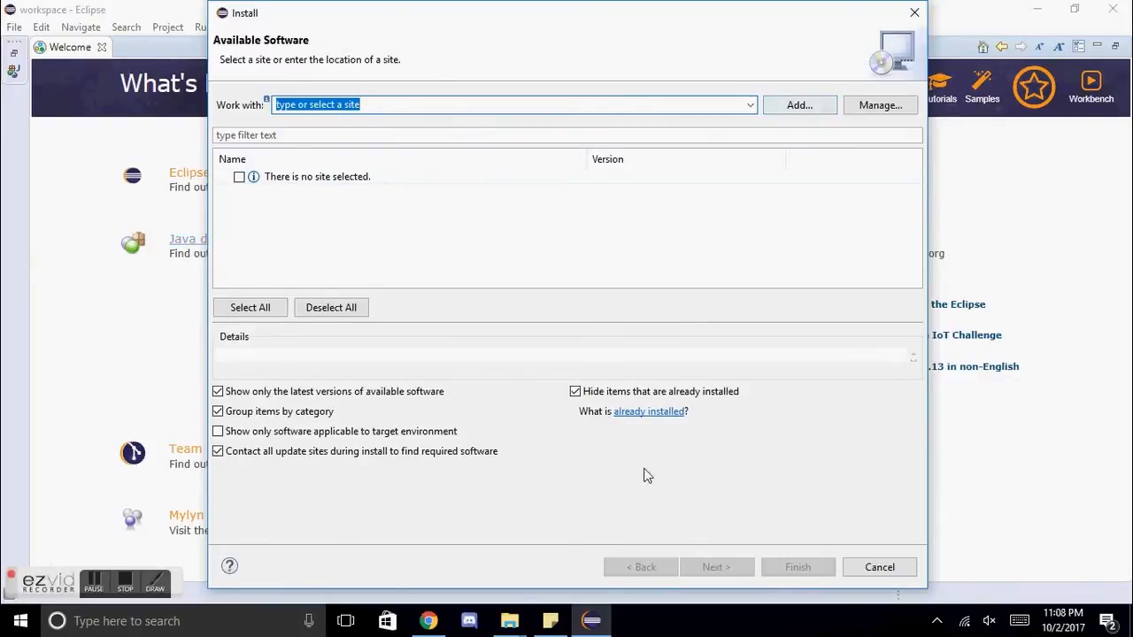
pyautogui.click(830, 106)
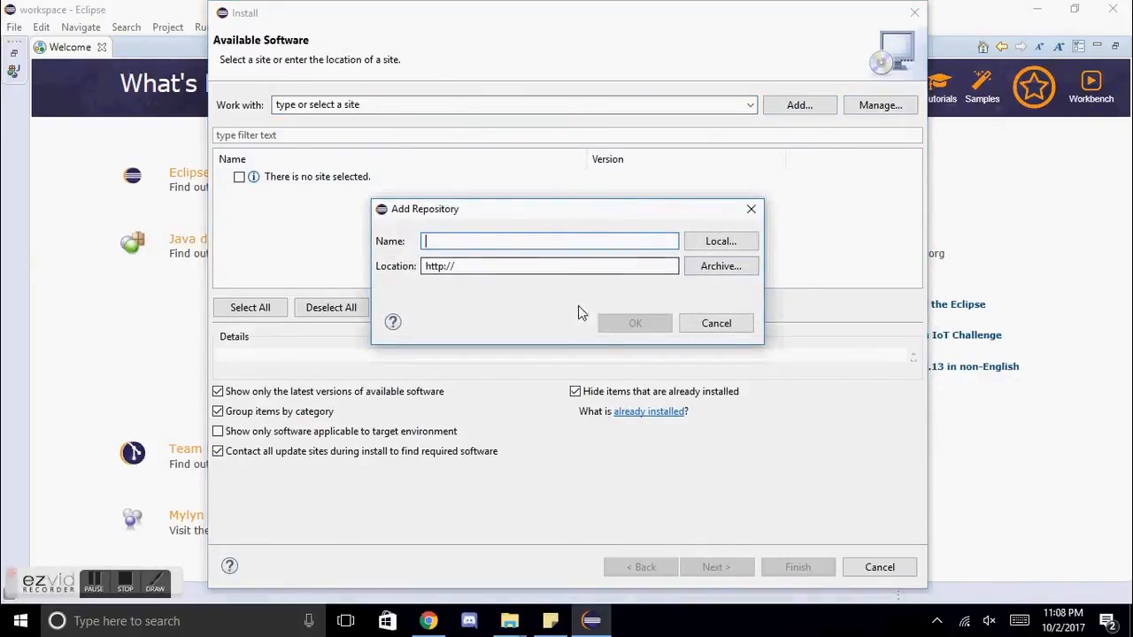
pyautogui.write('FRC')
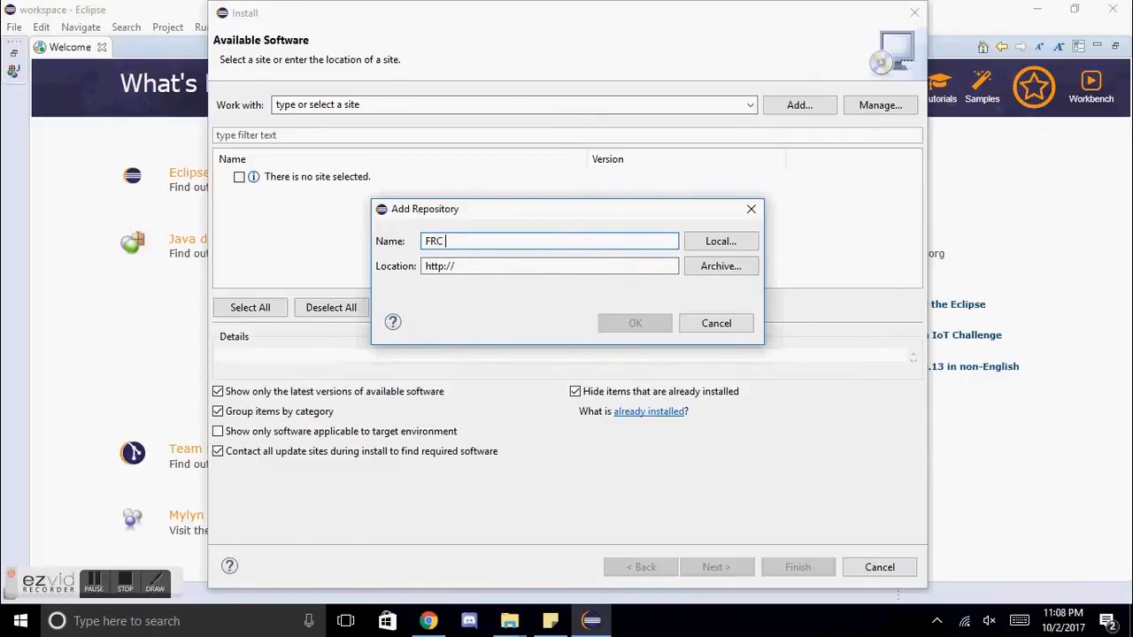
pyautogui.write(' plugins')
pyautogui.press('Tab')
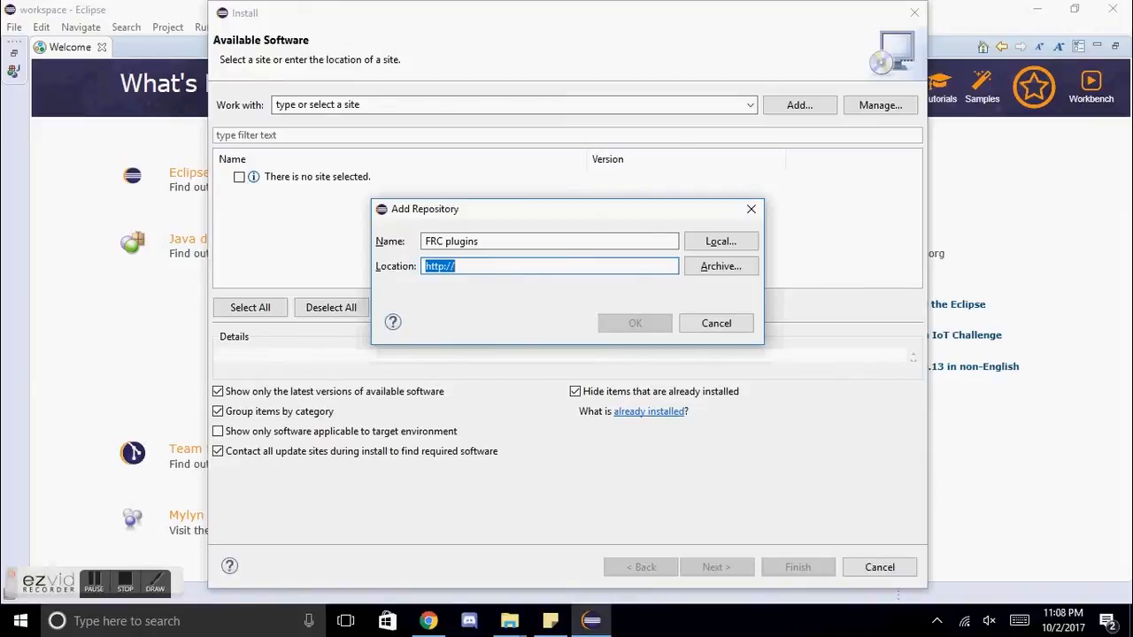
pyautogui.write('http')
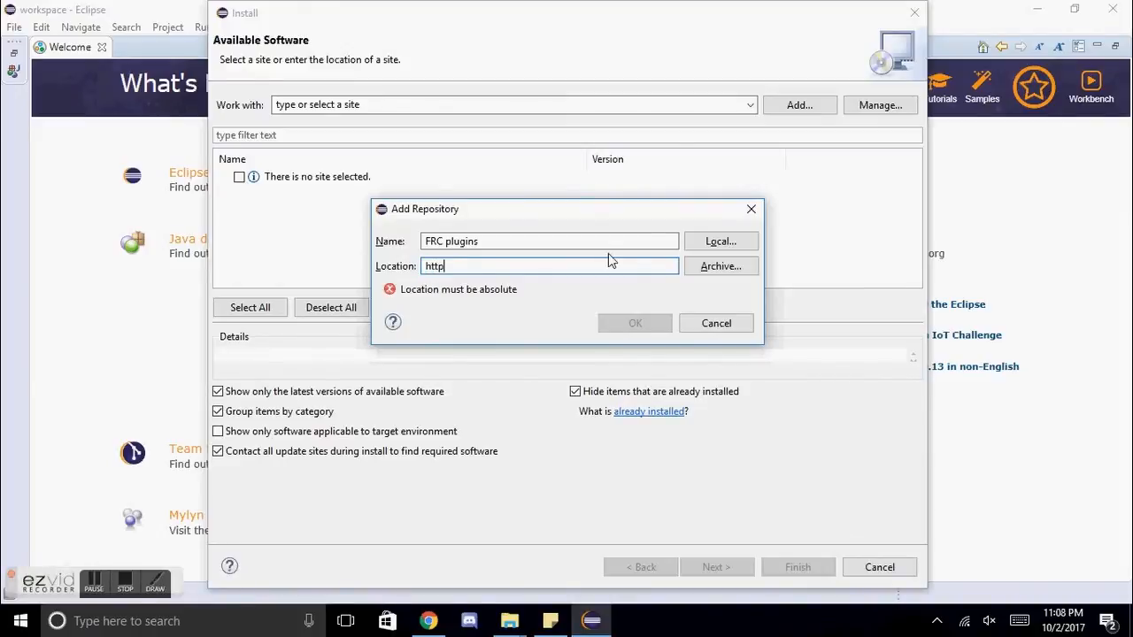
pyautogui.write('://f')
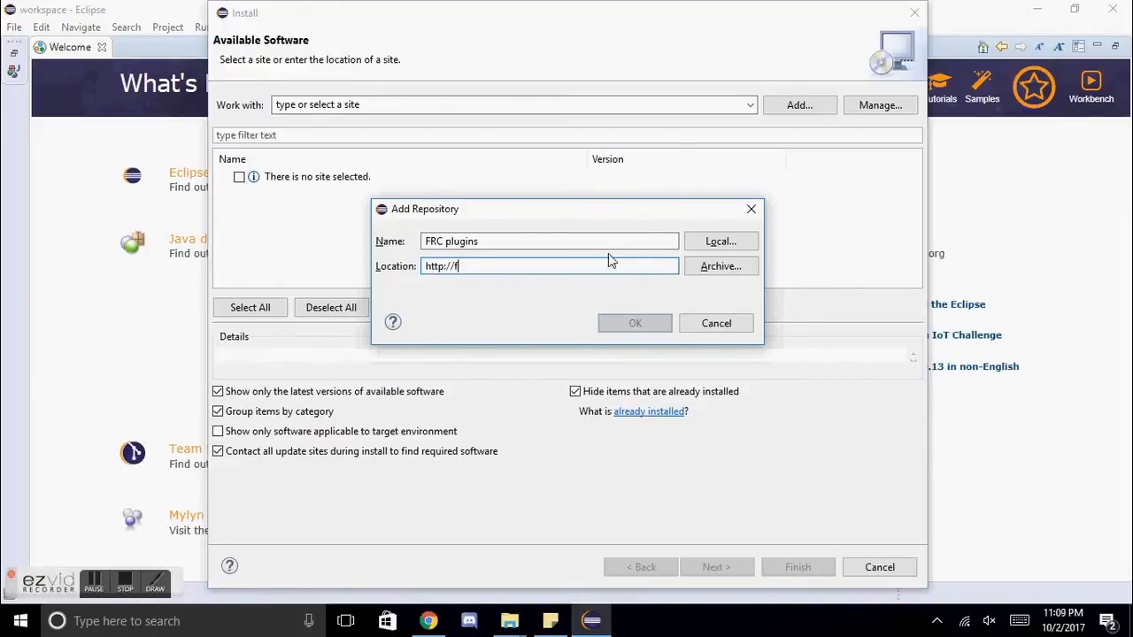
pyautogui.write('irst.wpi.edu/FR')
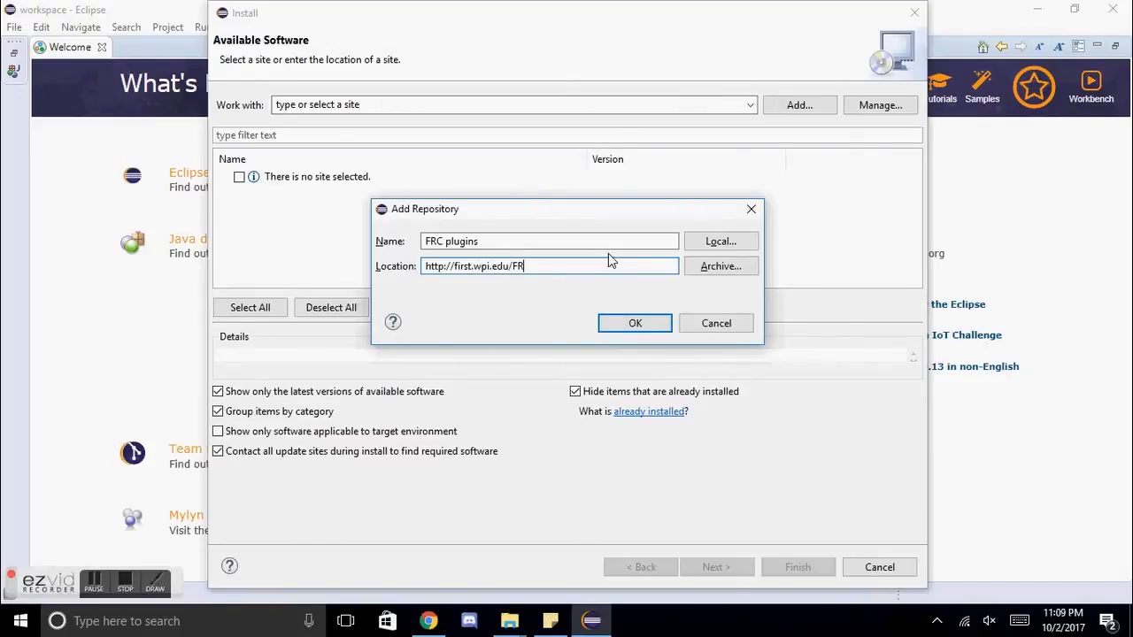
pyautogui.write('C/roborio/releasee')
pyautogui.write('eclipse')
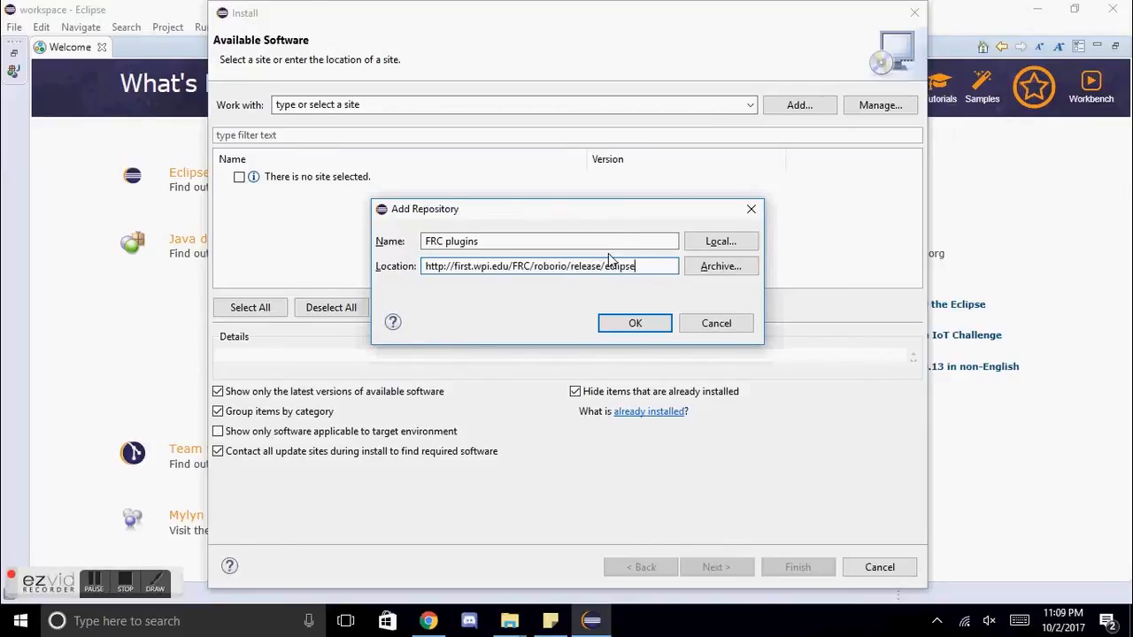
pyautogui.write('/')
pyautogui.press('Return')
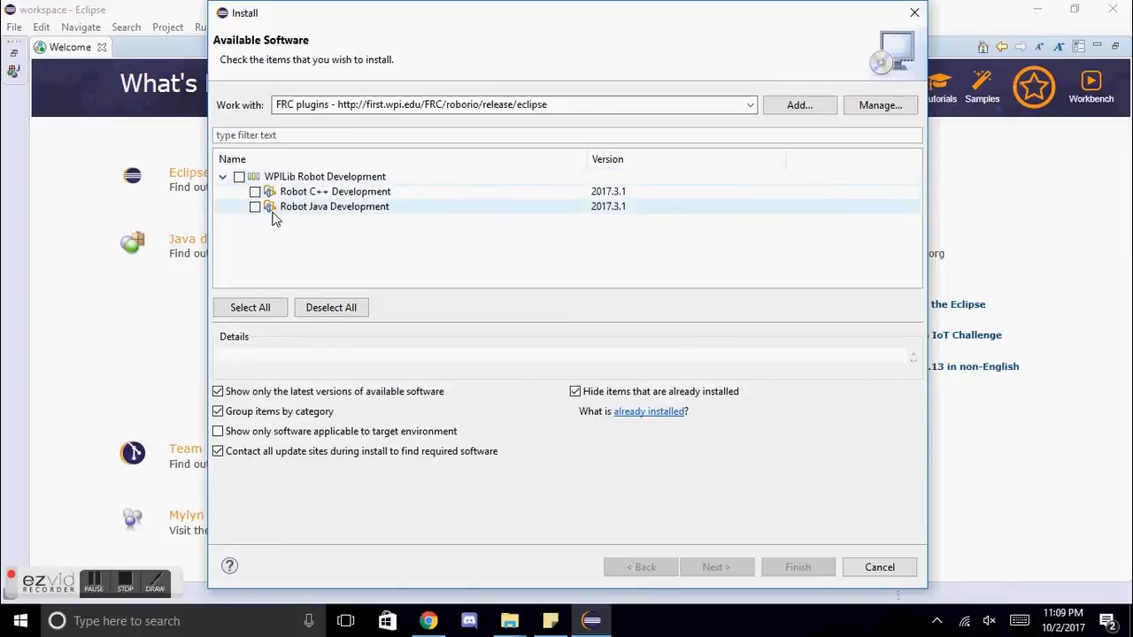
# Step: Install the Robot Java Development plugin from WPILib Robot Development, accepting its license agreement
pyautogui.click(255, 207)
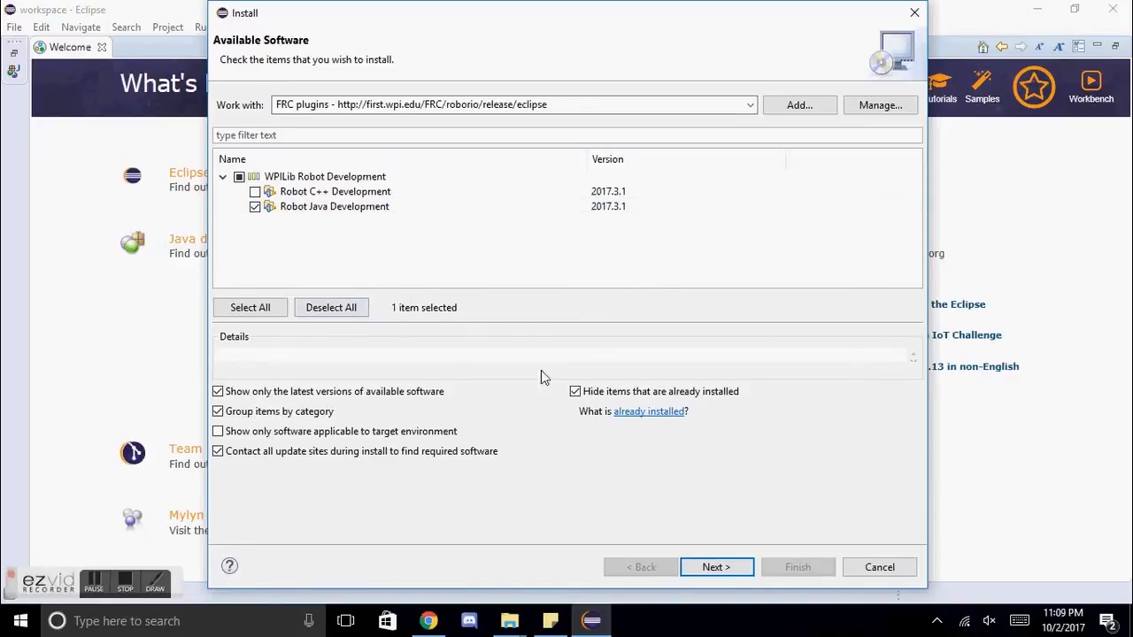
pyautogui.click(716, 567)
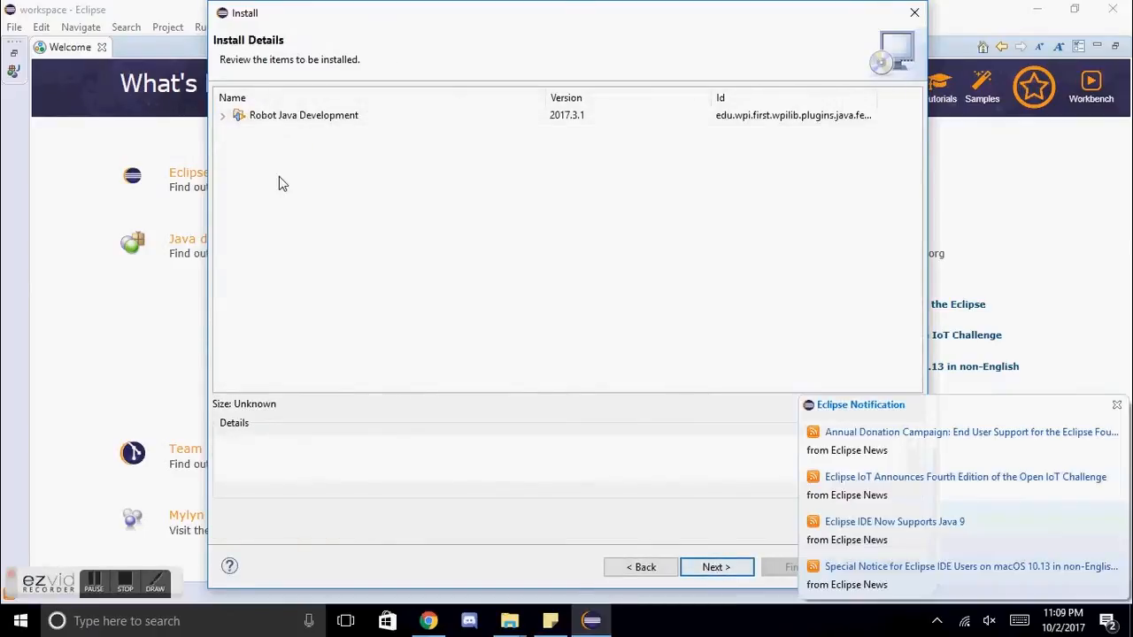
pyautogui.click(1116, 405)
pyautogui.doubleClick(236, 117)
pyautogui.doubleClick(237, 119)
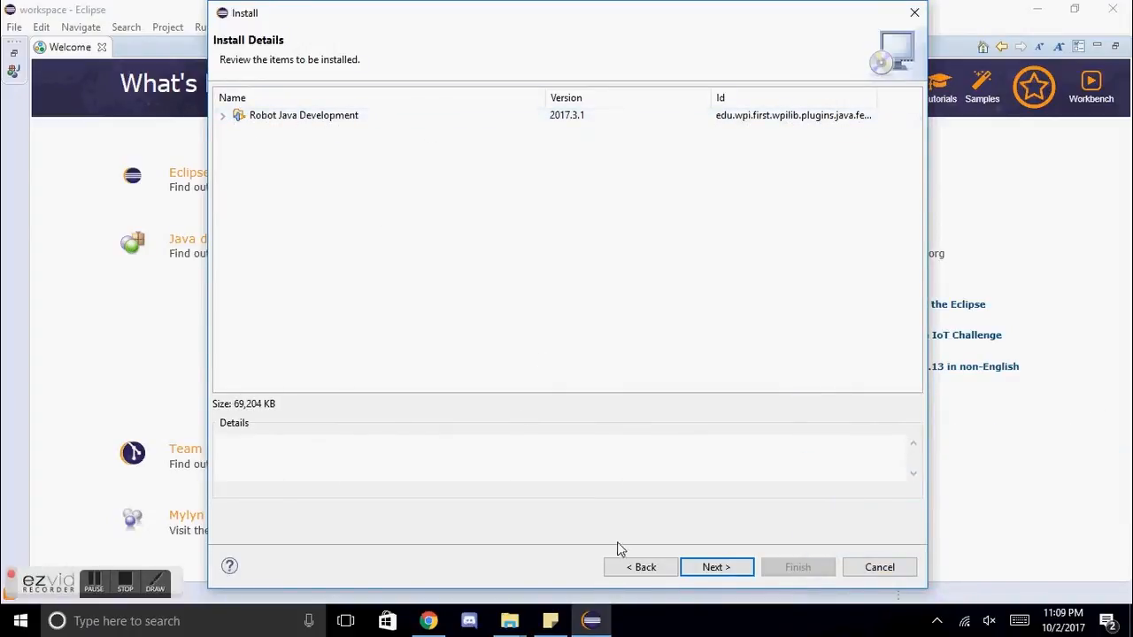
pyautogui.click(739, 568)
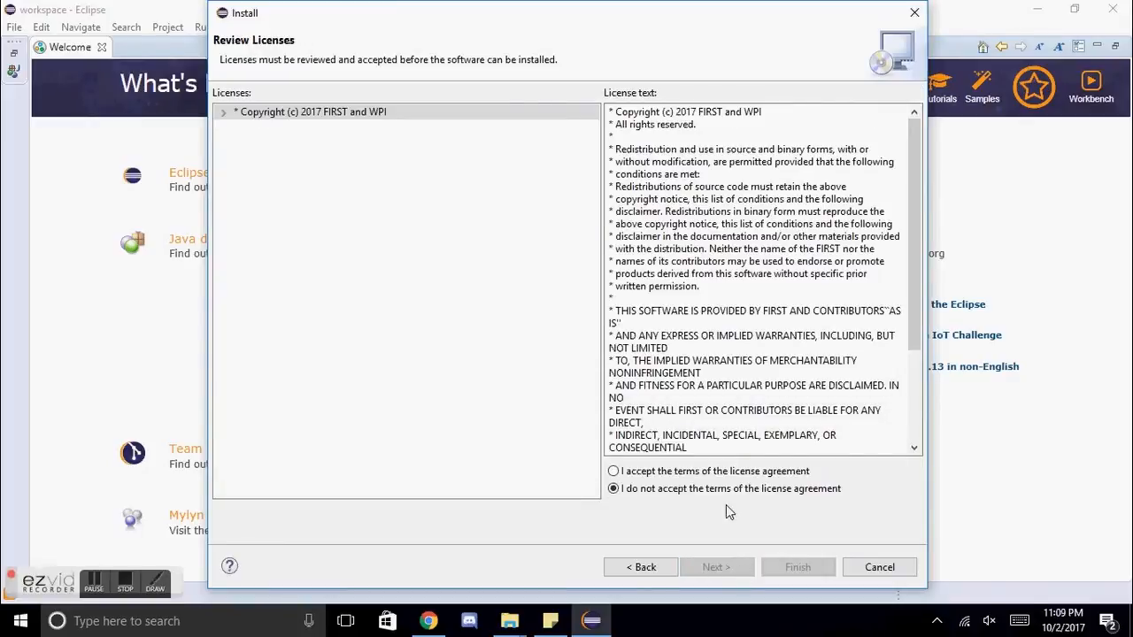
pyautogui.click(636, 476)
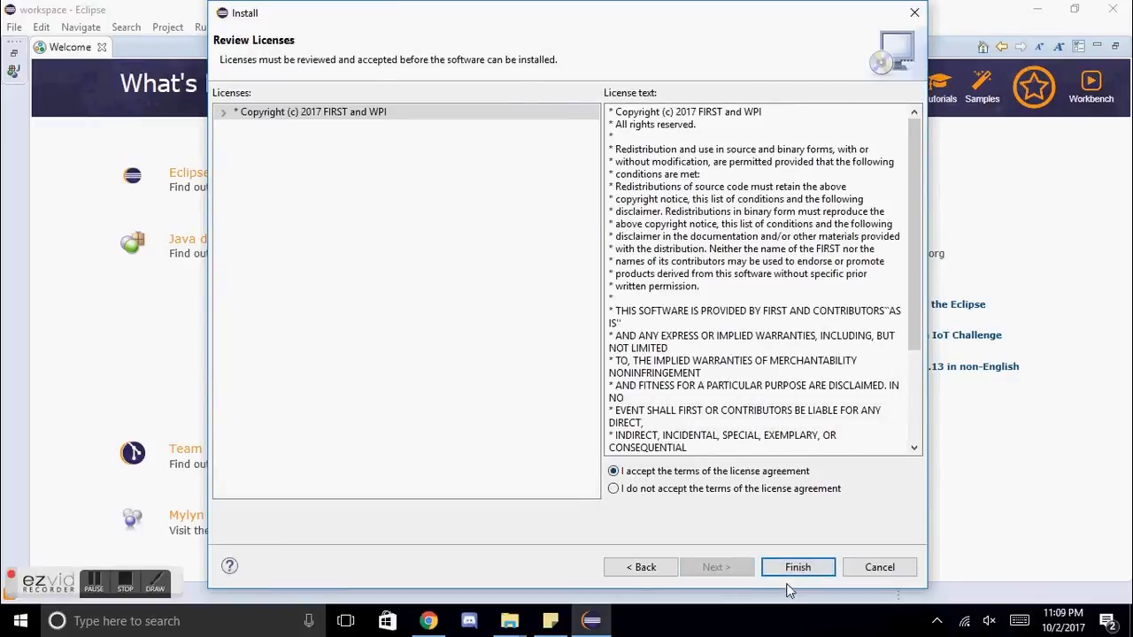
pyautogui.click(791, 570)
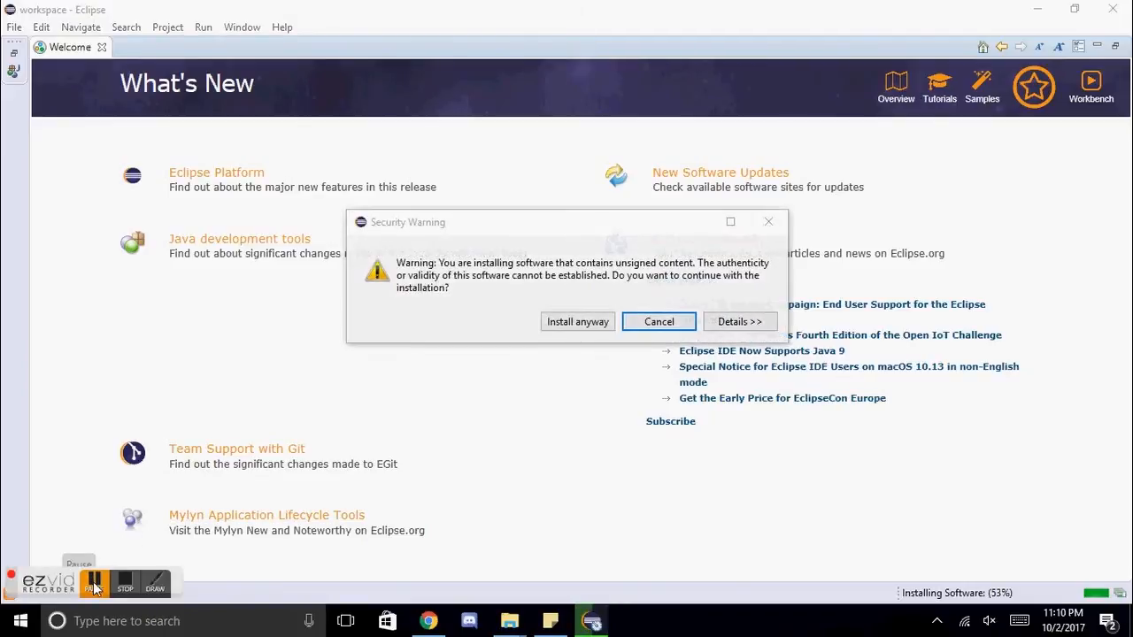
# Step: Restart Eclipse so that the installed plugin takes effect
pyautogui.click(94, 581)
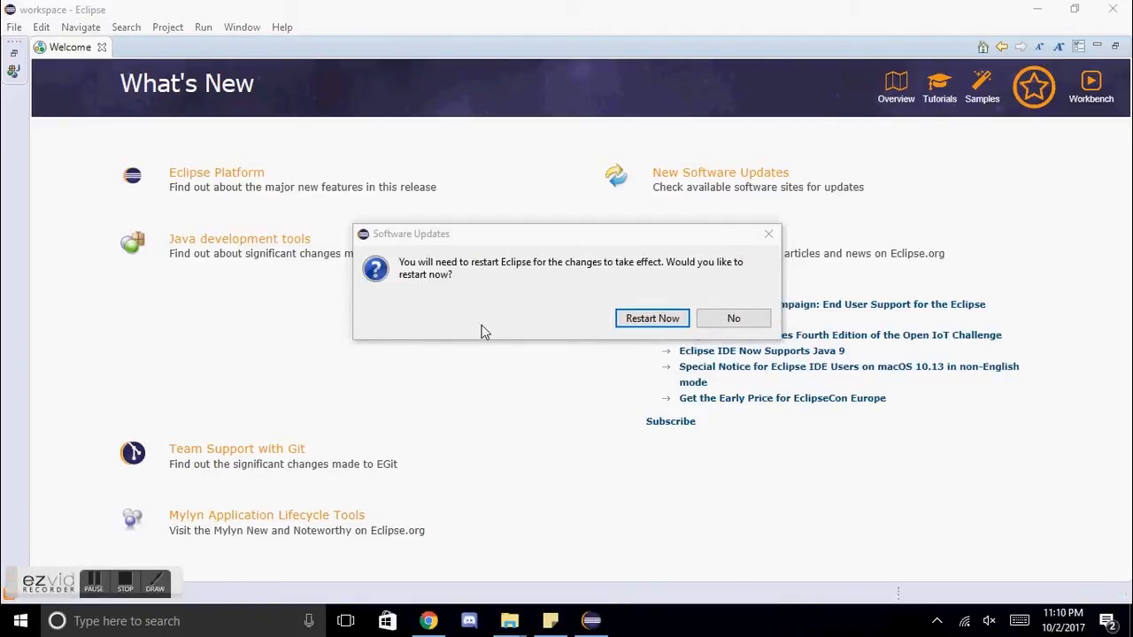
pyautogui.click(474, 292)
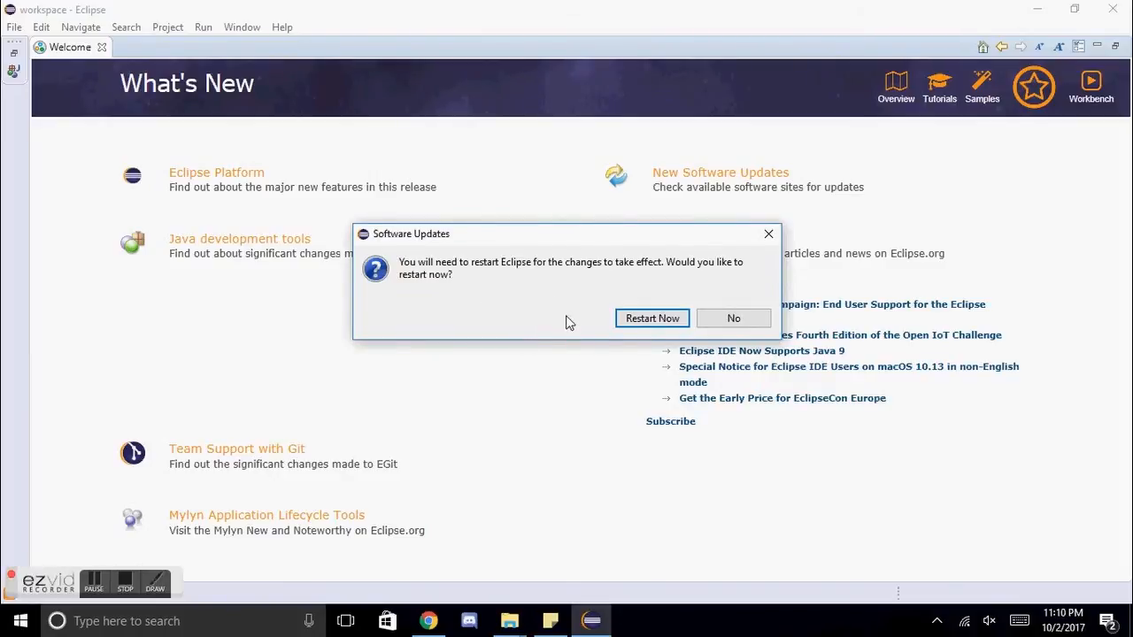
pyautogui.click(652, 319)
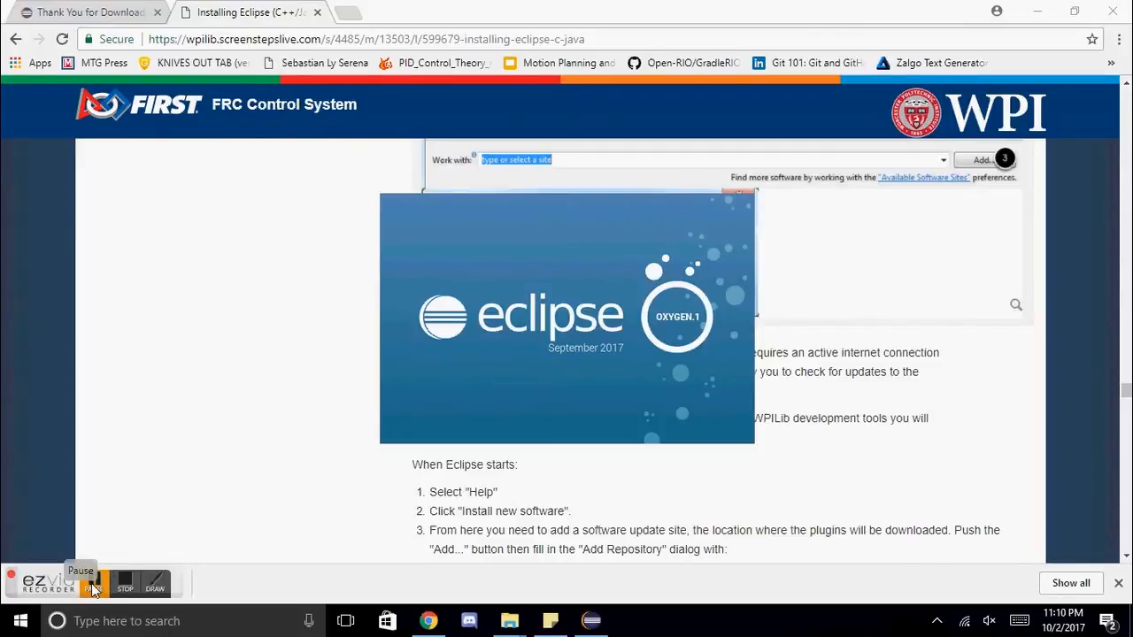
pyautogui.click(92, 589)
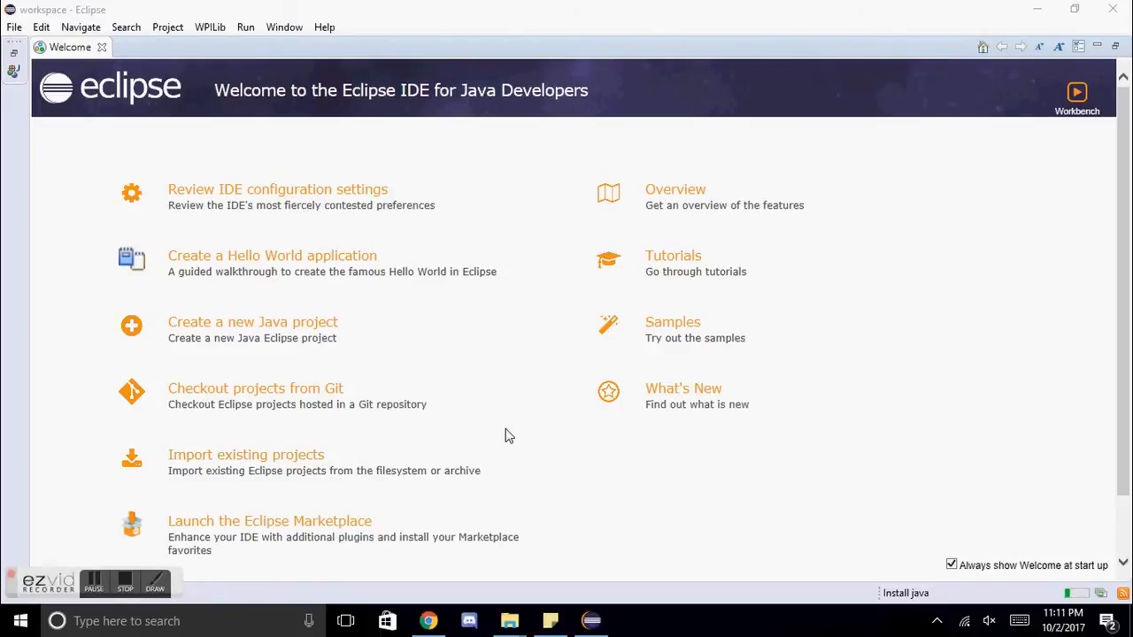
pyautogui.click(212, 28)
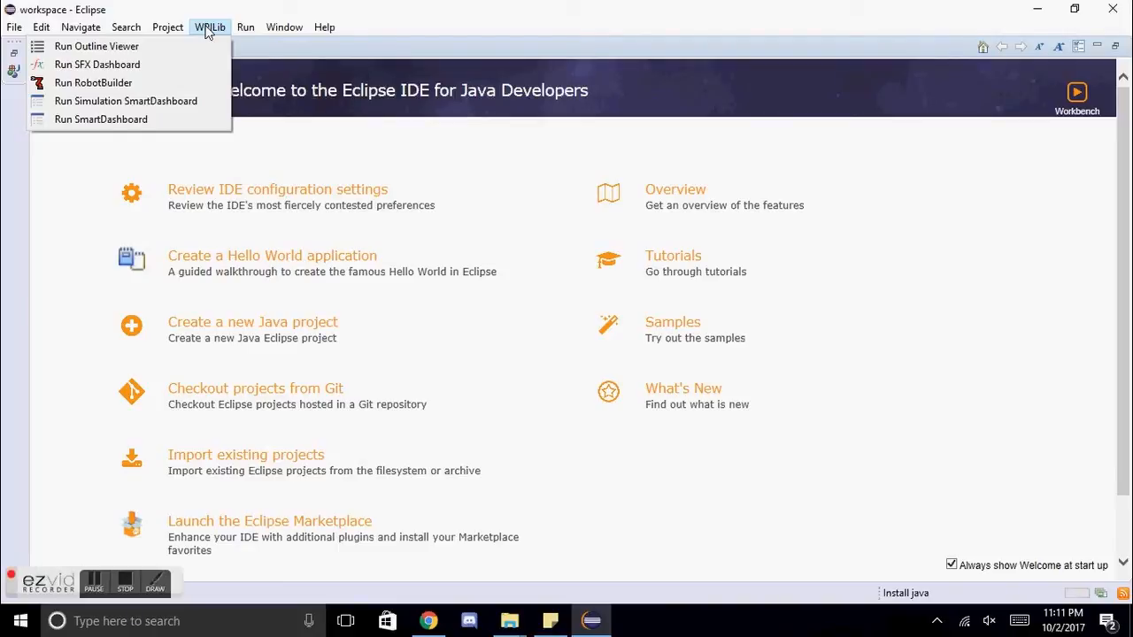
pyautogui.click(210, 29)
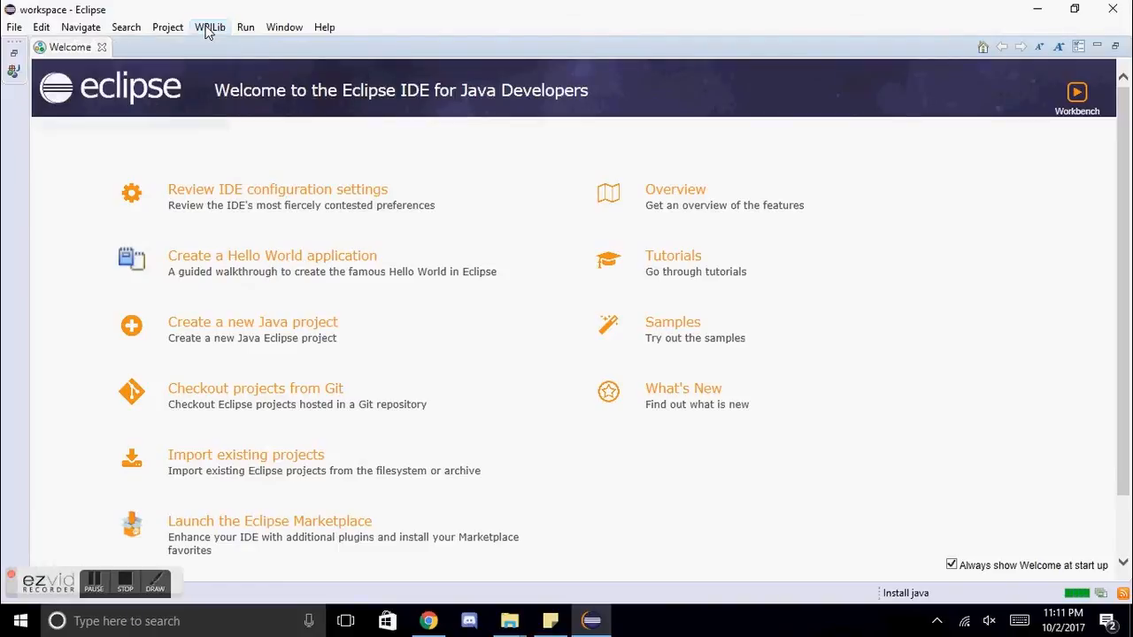
# Step: Open the workspace's WPILib Preferences and apply them with 2342 as the team number
pyautogui.click(289, 36)
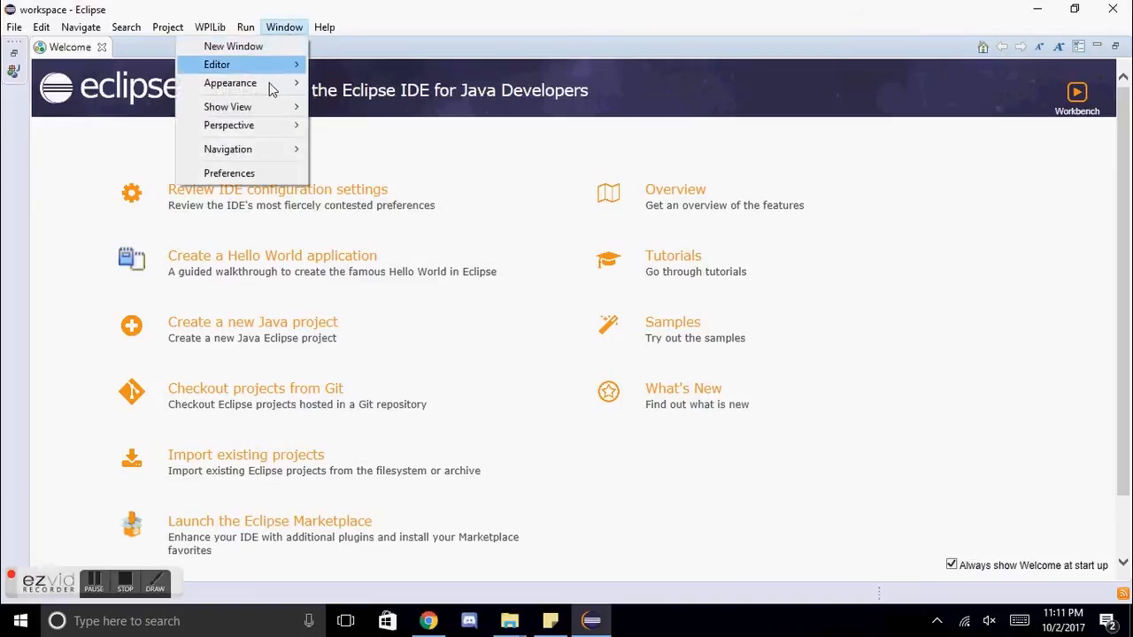
pyautogui.click(253, 172)
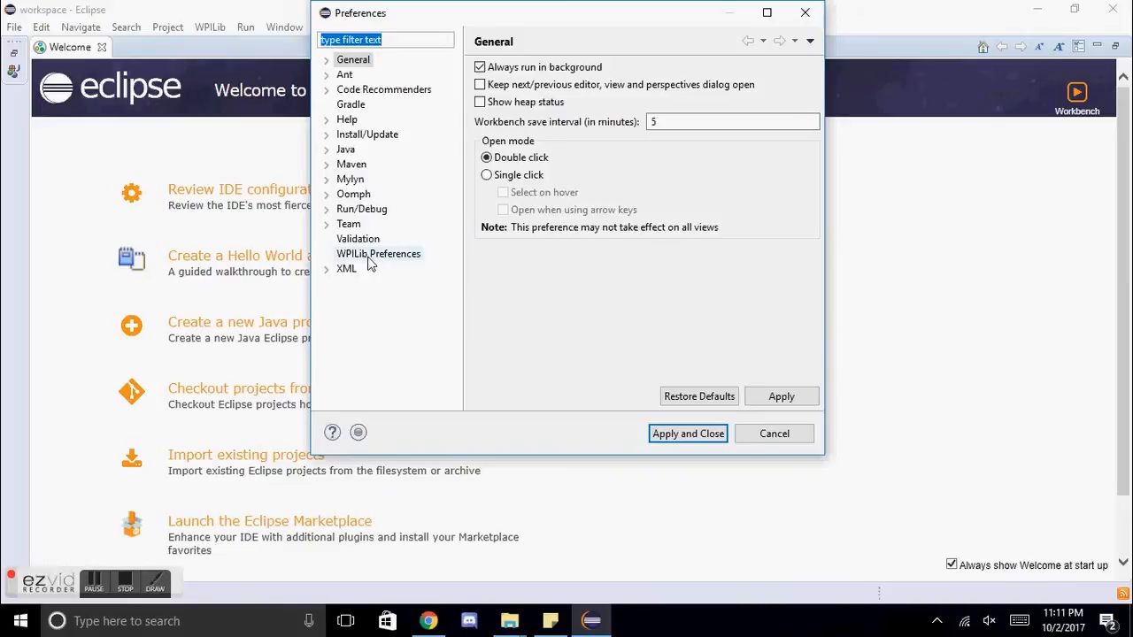
pyautogui.click(376, 255)
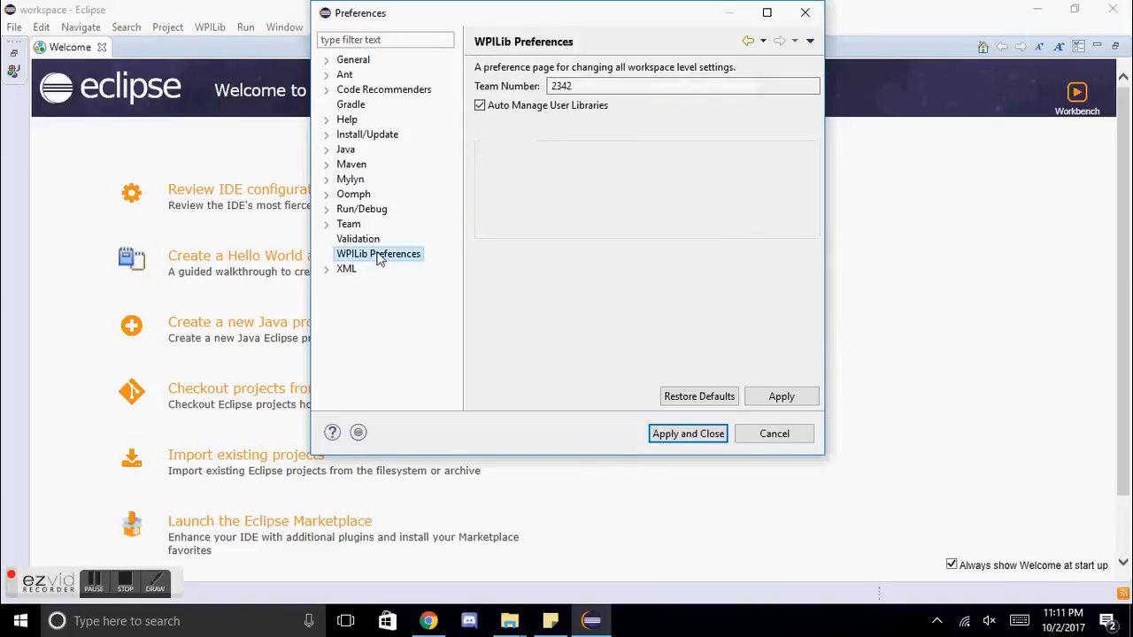
pyautogui.click(598, 88)
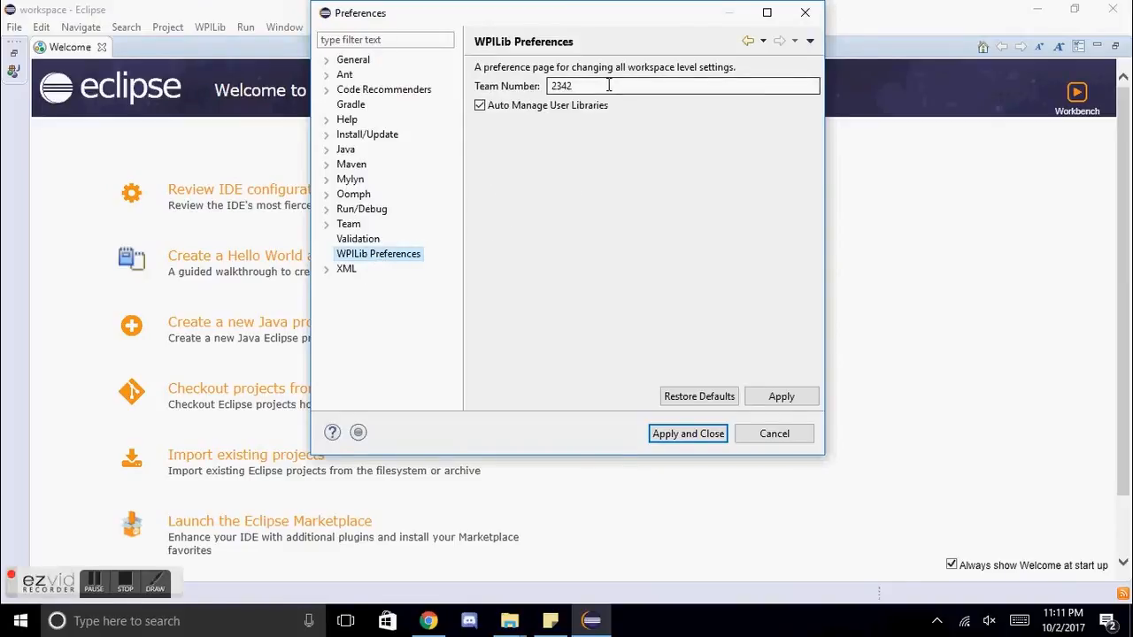
pyautogui.doubleClick(558, 86)
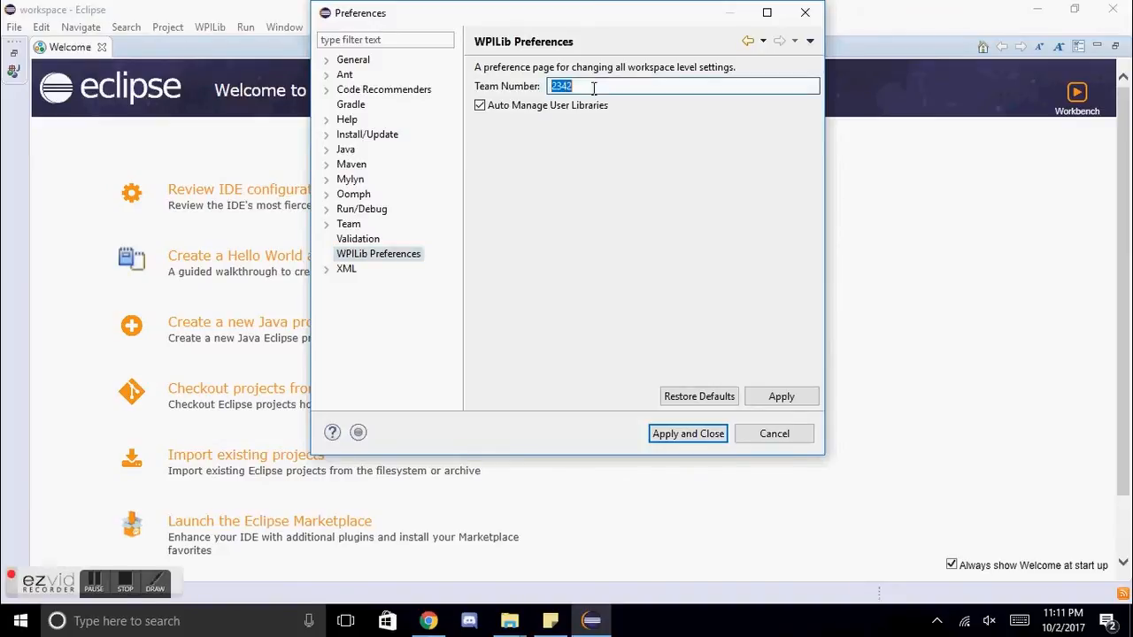
pyautogui.click(610, 81)
pyautogui.click(715, 442)
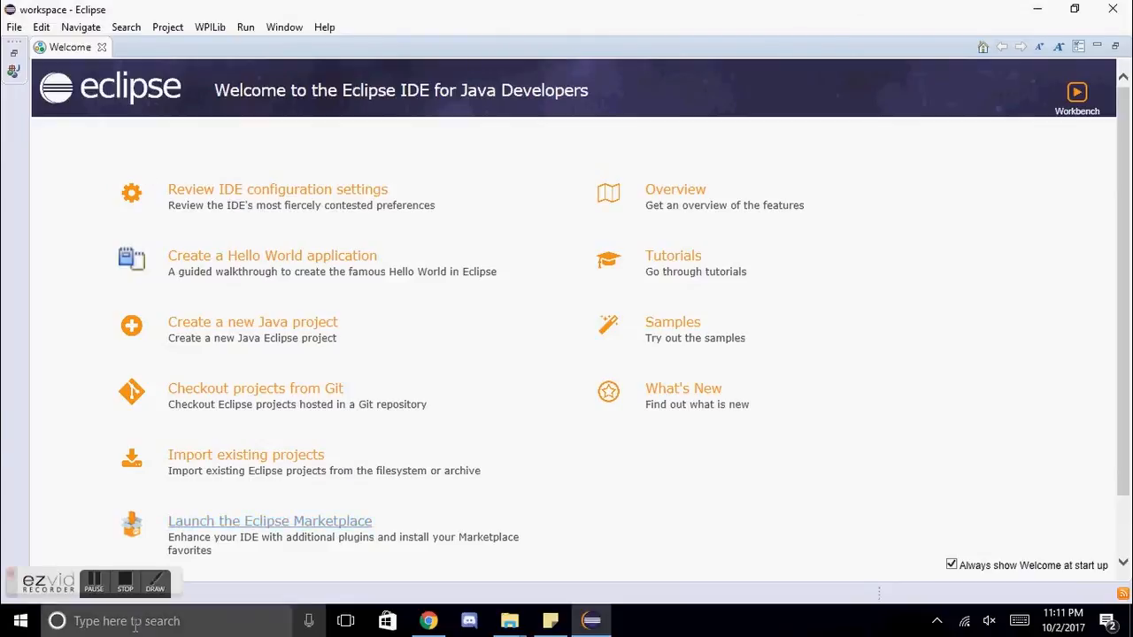
# Step: Start a new project using the Example Robot Java Project wizard from WPILib Robot Java Development
pyautogui.click(14, 27)
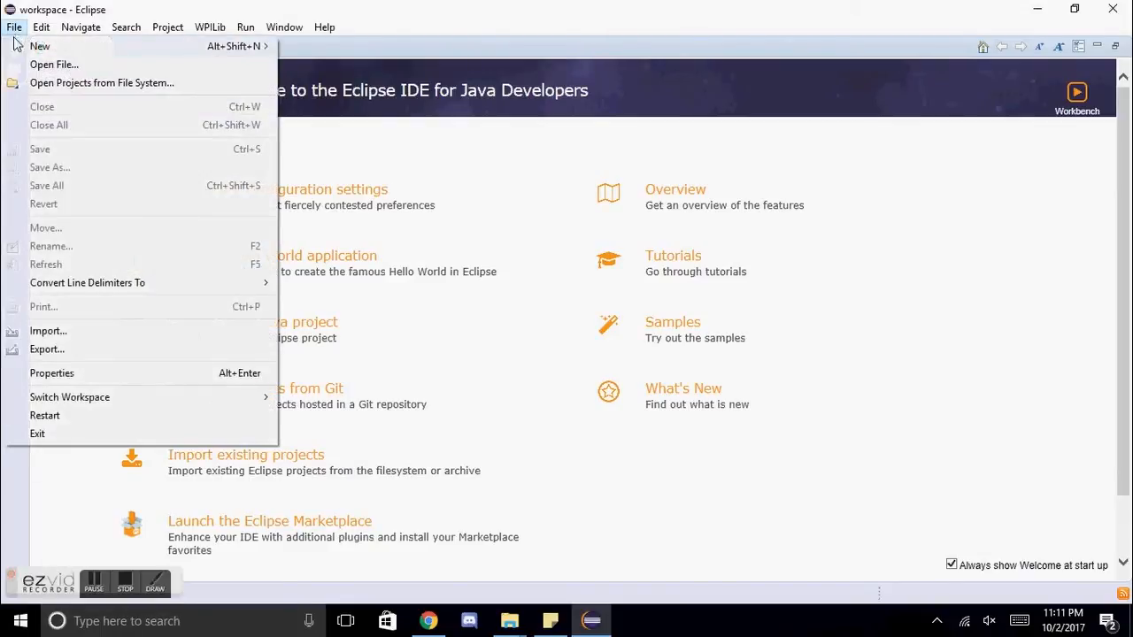
pyautogui.moveTo(71, 42)
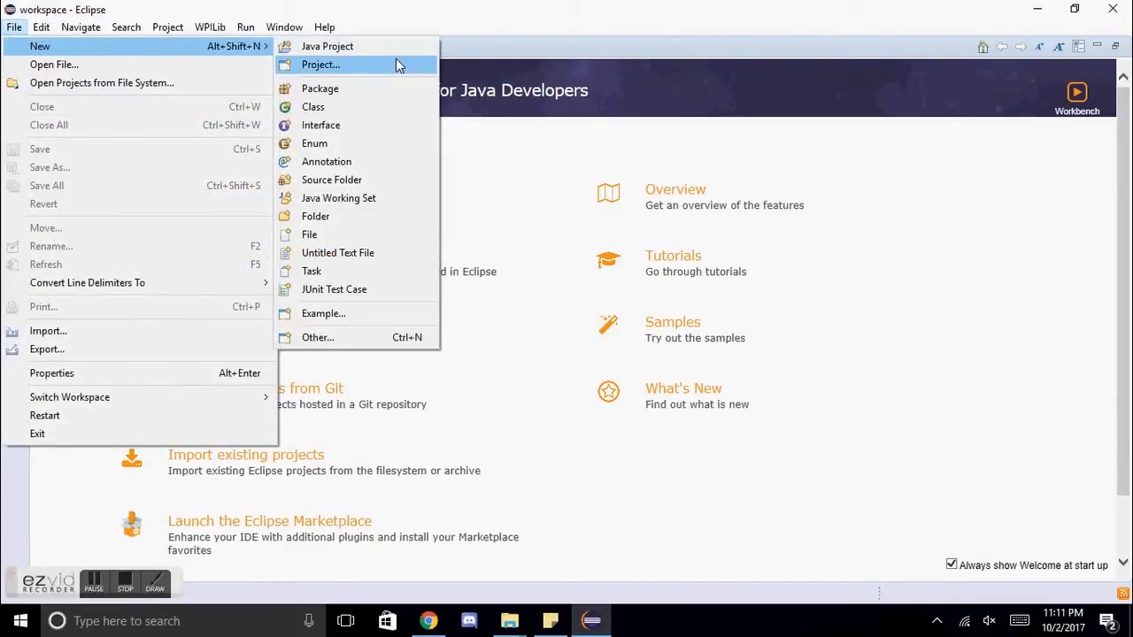
pyautogui.click(314, 64)
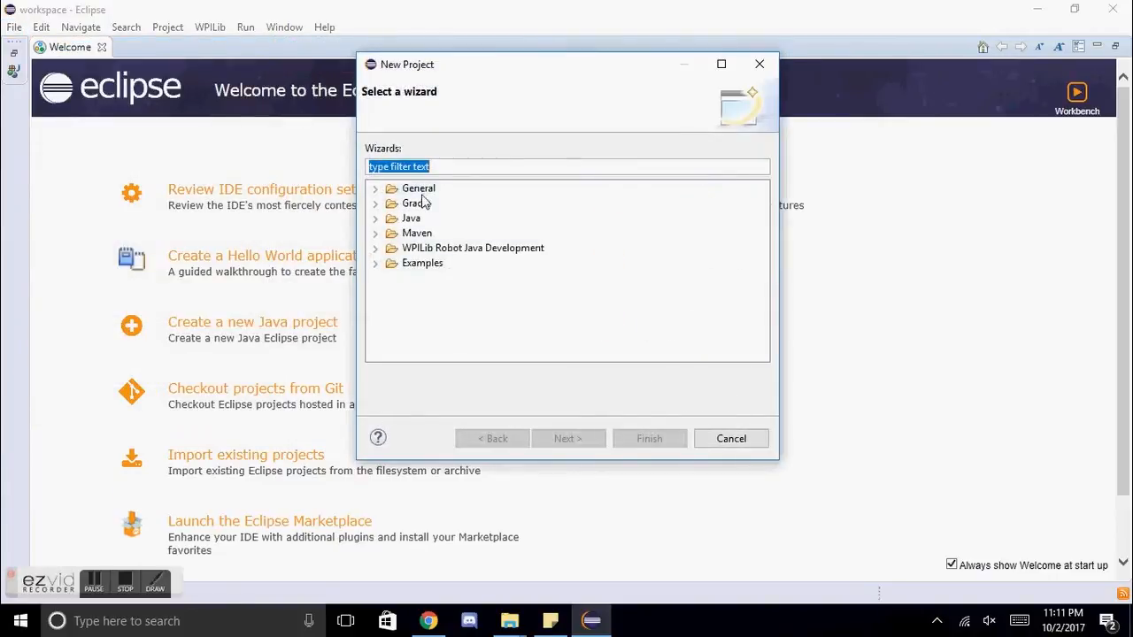
pyautogui.click(378, 248)
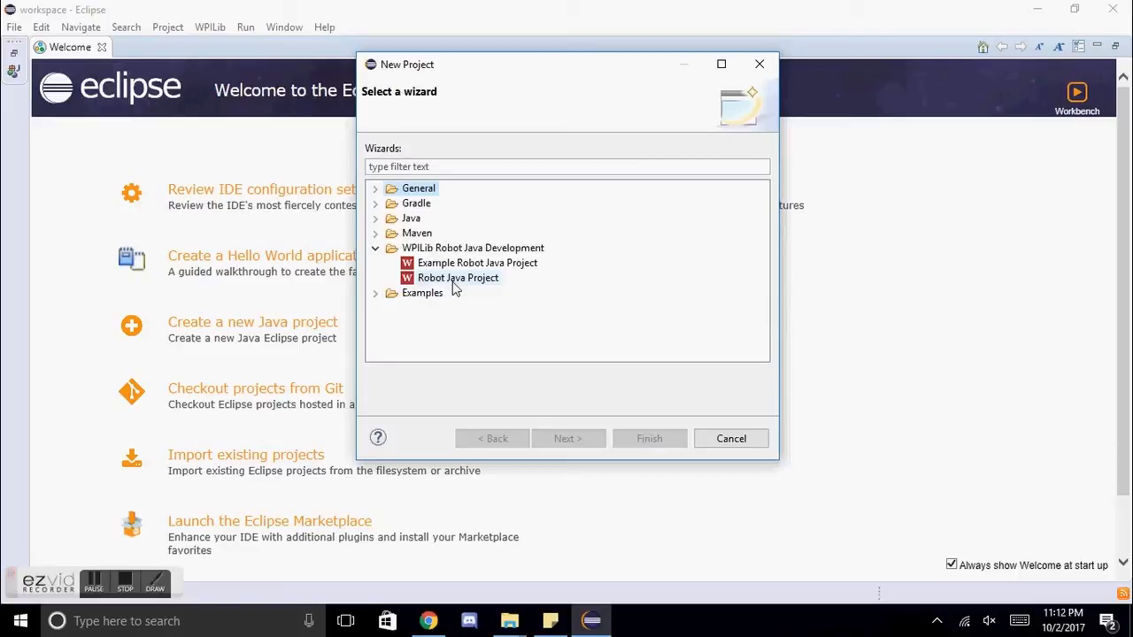
pyautogui.click(438, 265)
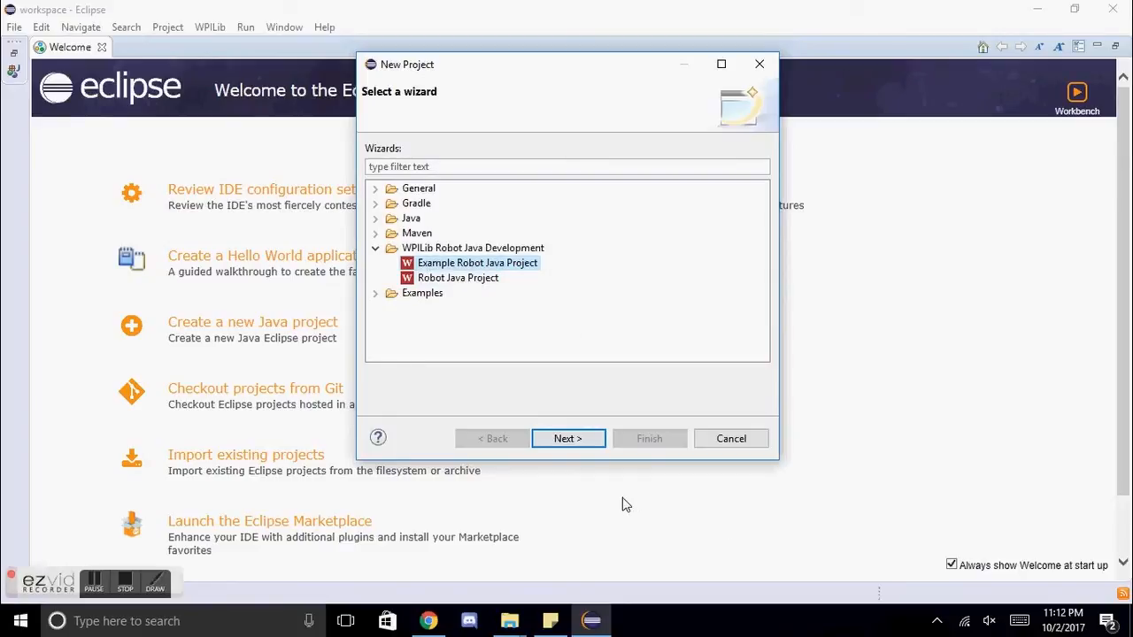
pyautogui.click(574, 440)
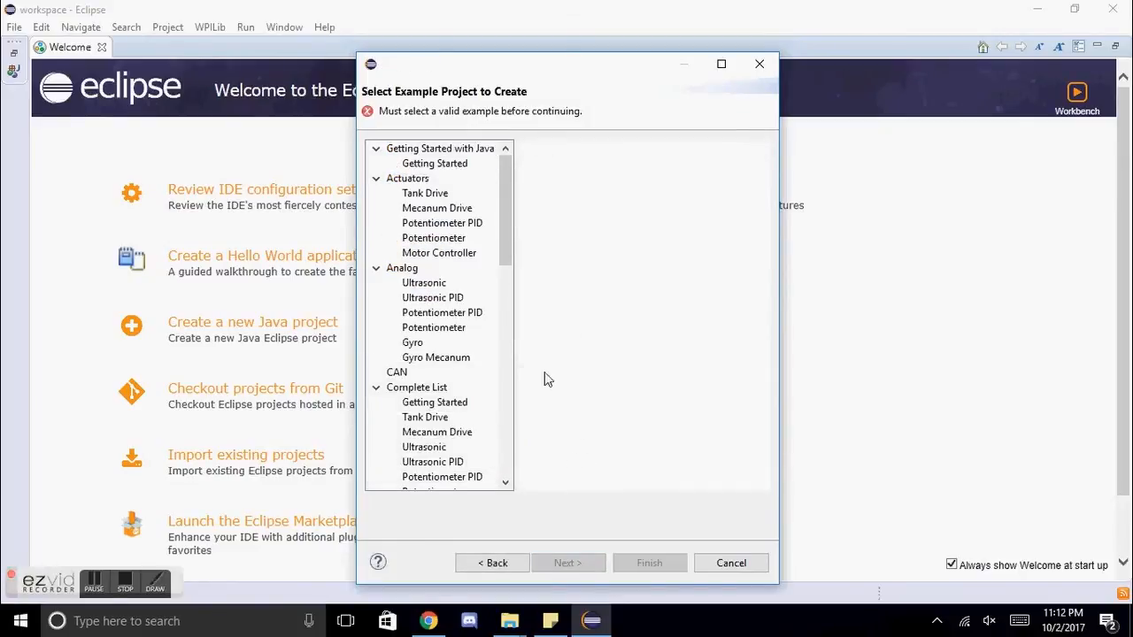
# Step: Base the project on the Getting Started example and create it with the name FirstRobotProject
pyautogui.moveTo(510, 177)
pyautogui.mouseDown()
pyautogui.moveTo(515, 425)
pyautogui.moveTo(525, 172)
pyautogui.mouseUp()
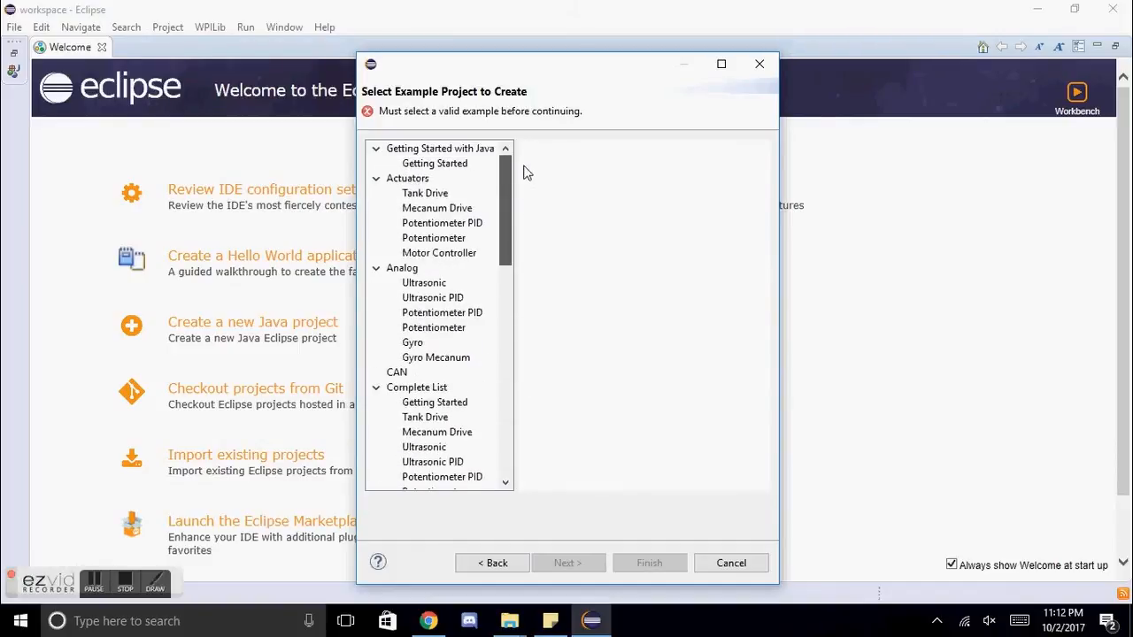
pyautogui.click(438, 165)
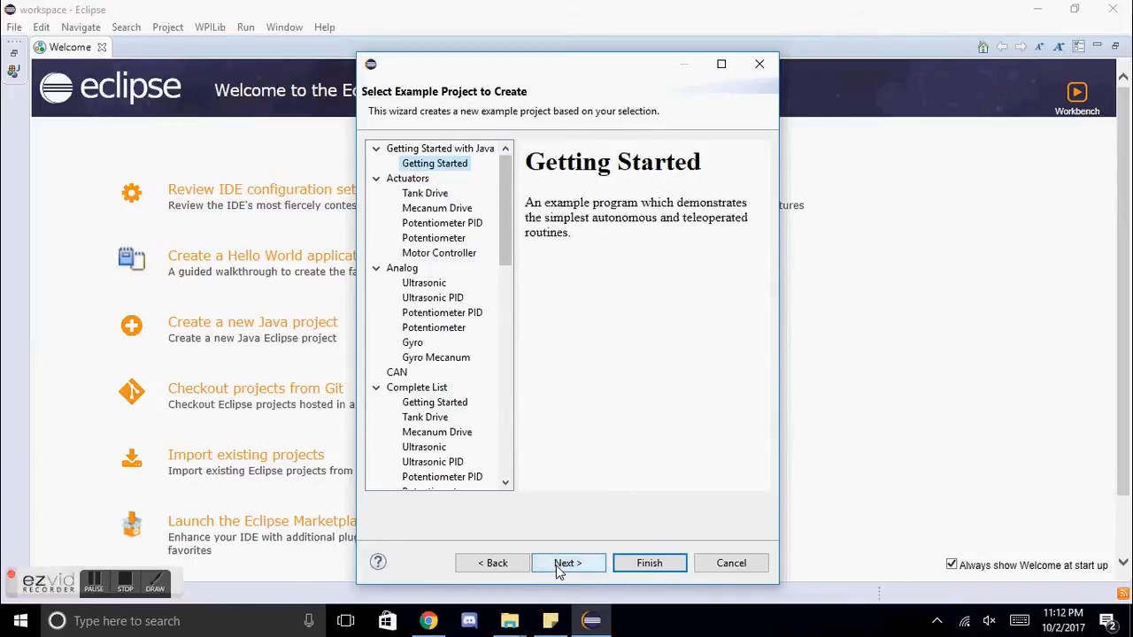
pyautogui.click(567, 562)
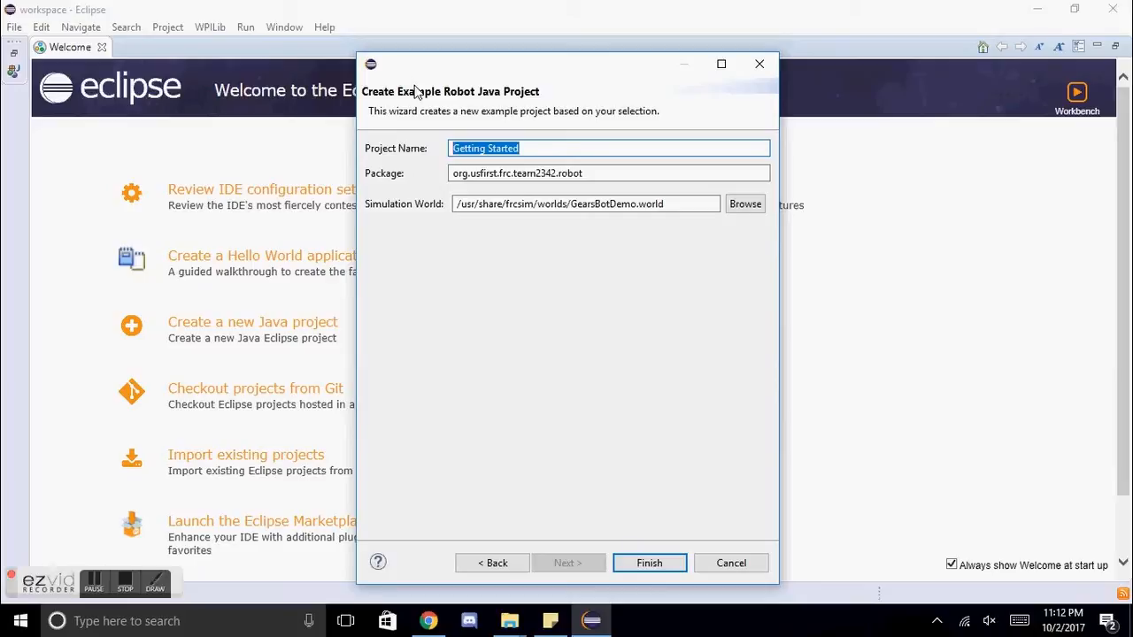
pyautogui.write('FirstRobotProject')
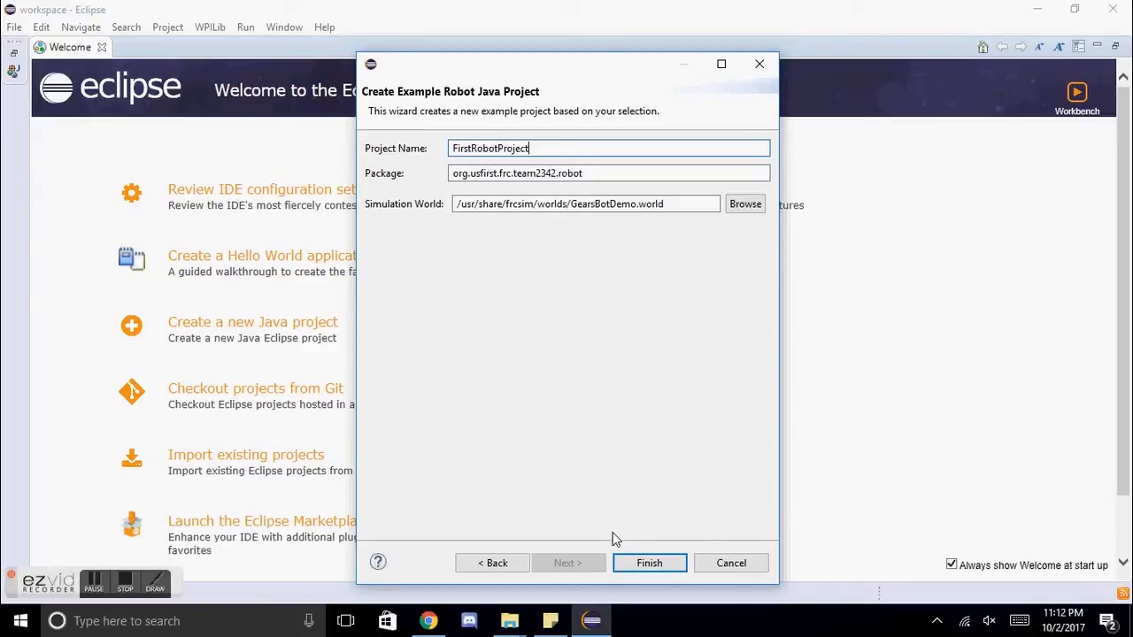
pyautogui.click(635, 567)
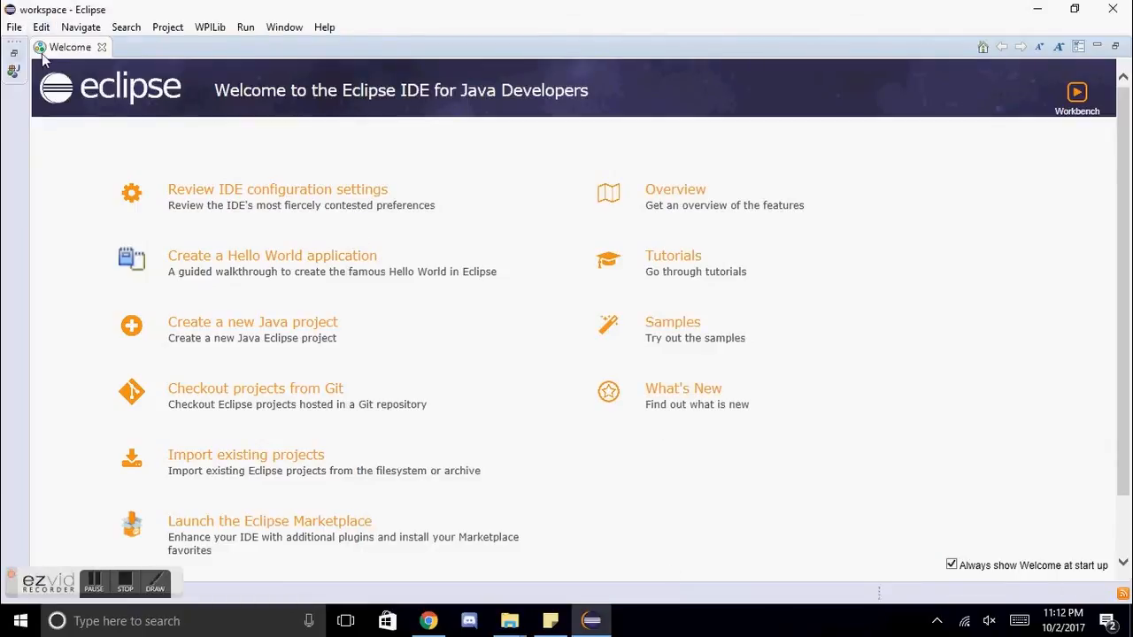
# Step: Close the Welcome page and open Robot.java from FirstRobotProject's org.usfirst.frc.team2342.robot package to review its code
pyautogui.click(15, 57)
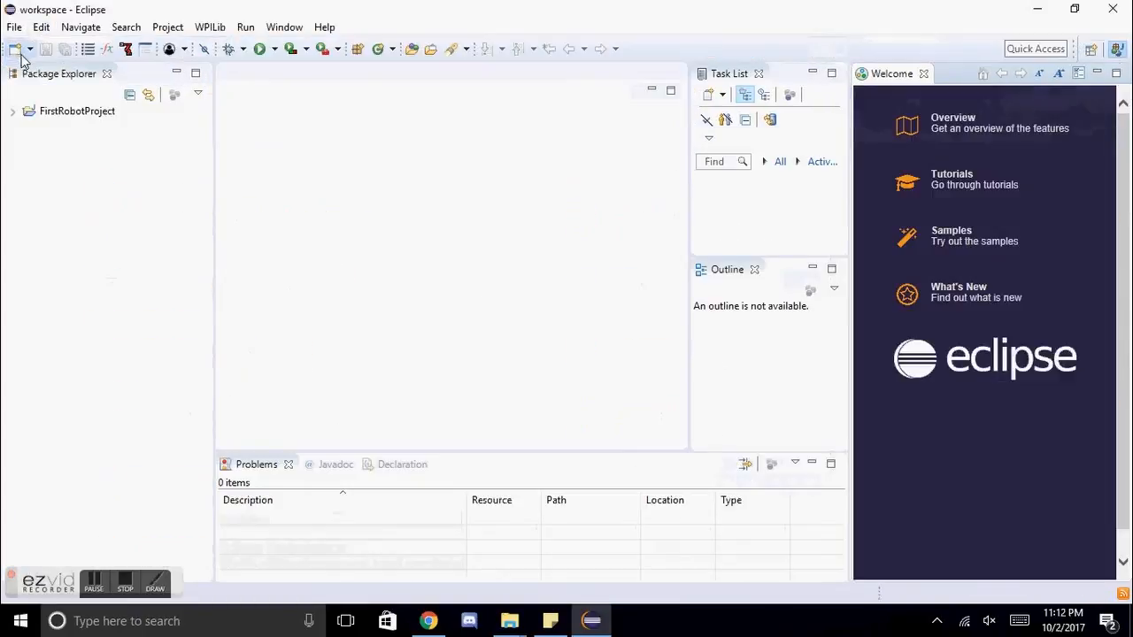
pyautogui.click(924, 74)
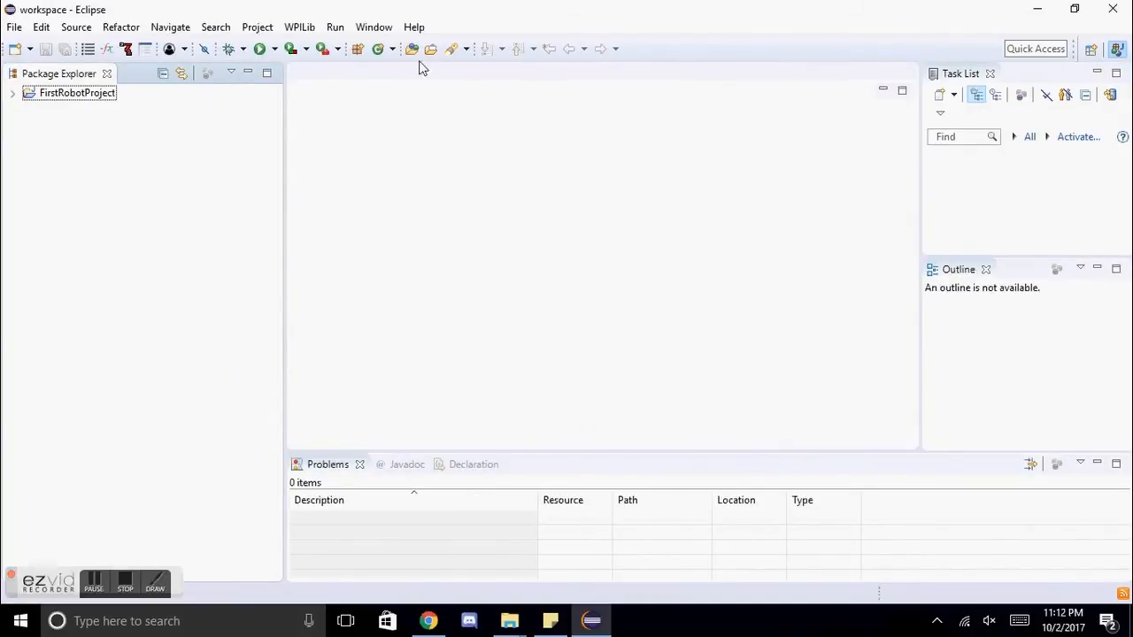
pyautogui.click(12, 93)
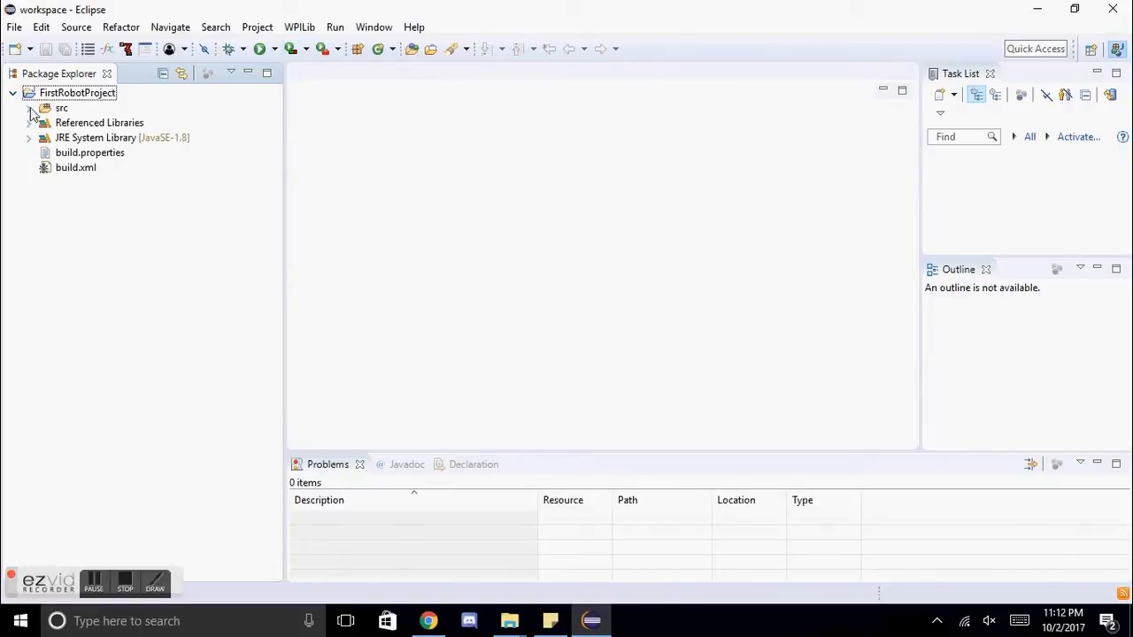
pyautogui.click(28, 108)
pyautogui.click(45, 123)
pyautogui.click(118, 138)
pyautogui.doubleClick(119, 138)
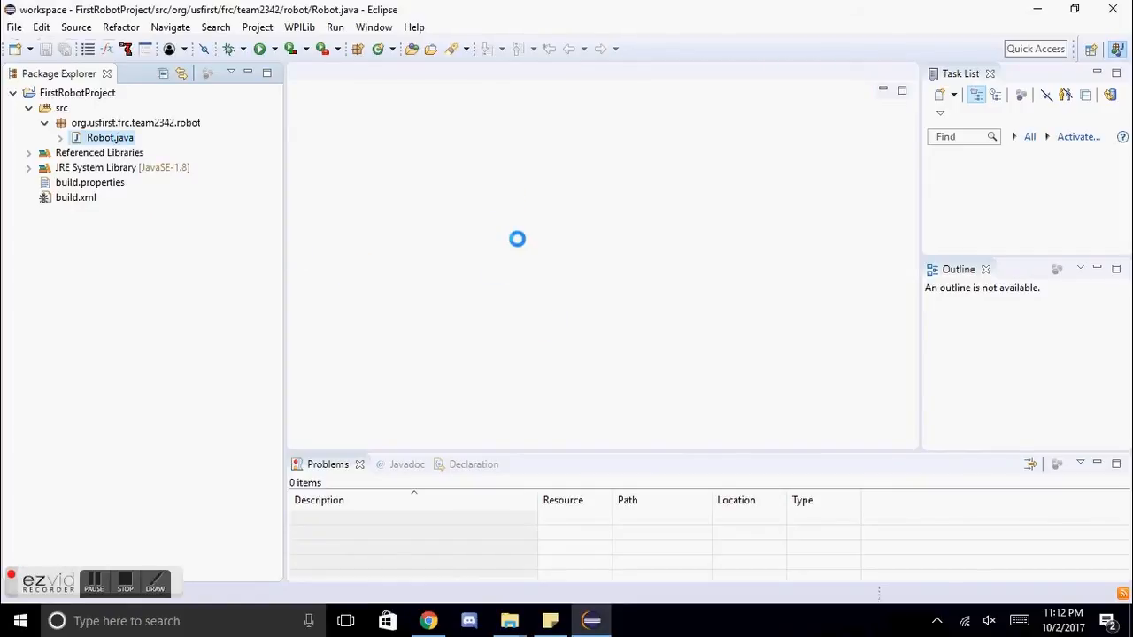
pyautogui.scroll(-14, 508, 205)
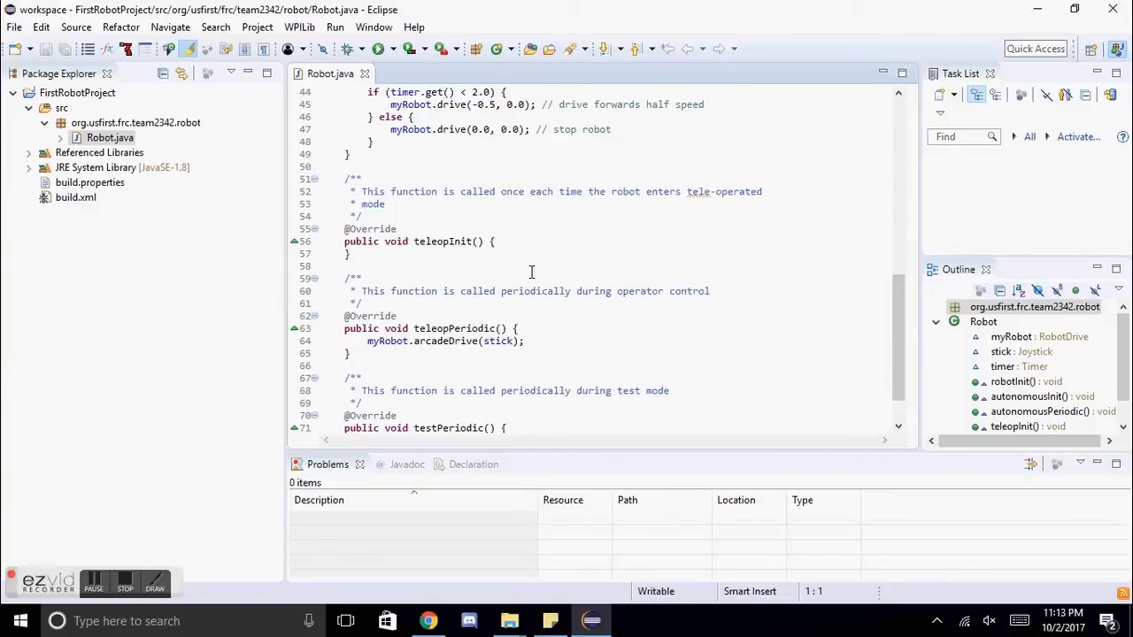
pyautogui.scroll(8, 496, 297)
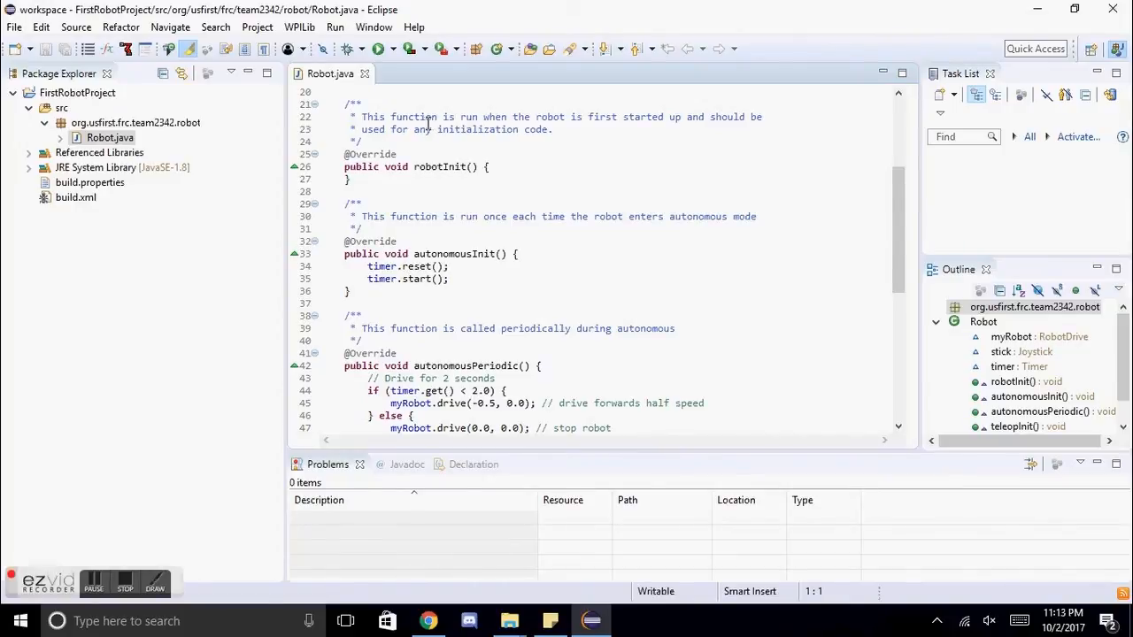
# Step: Run FirstRobotProject as a WPILib Java Deploy
pyautogui.click(72, 95)
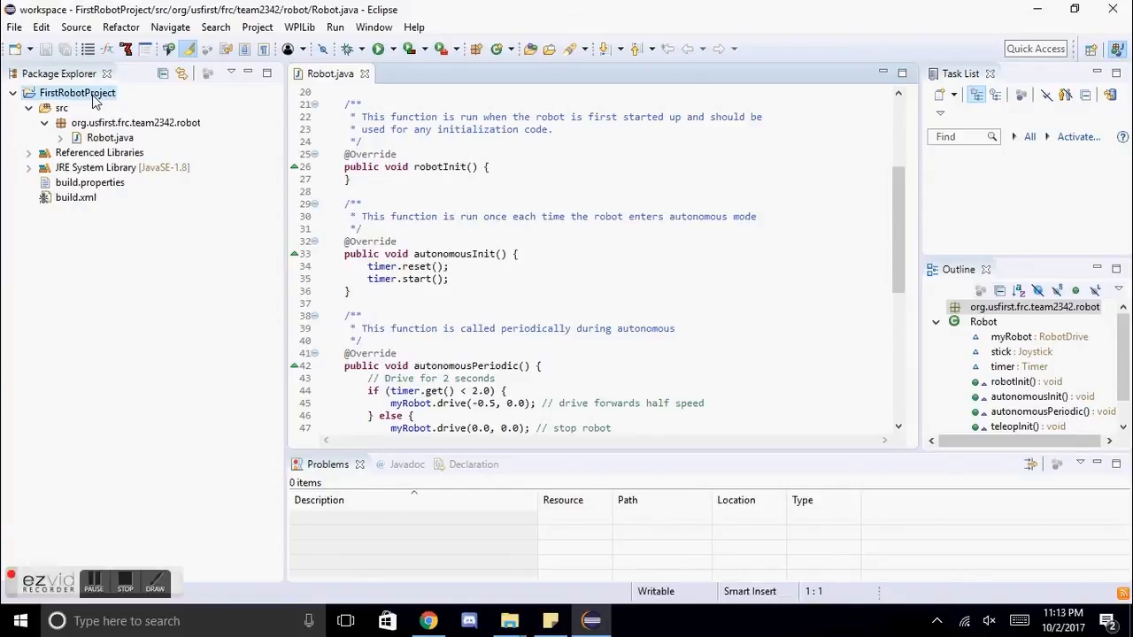
pyautogui.rightClick(95, 100)
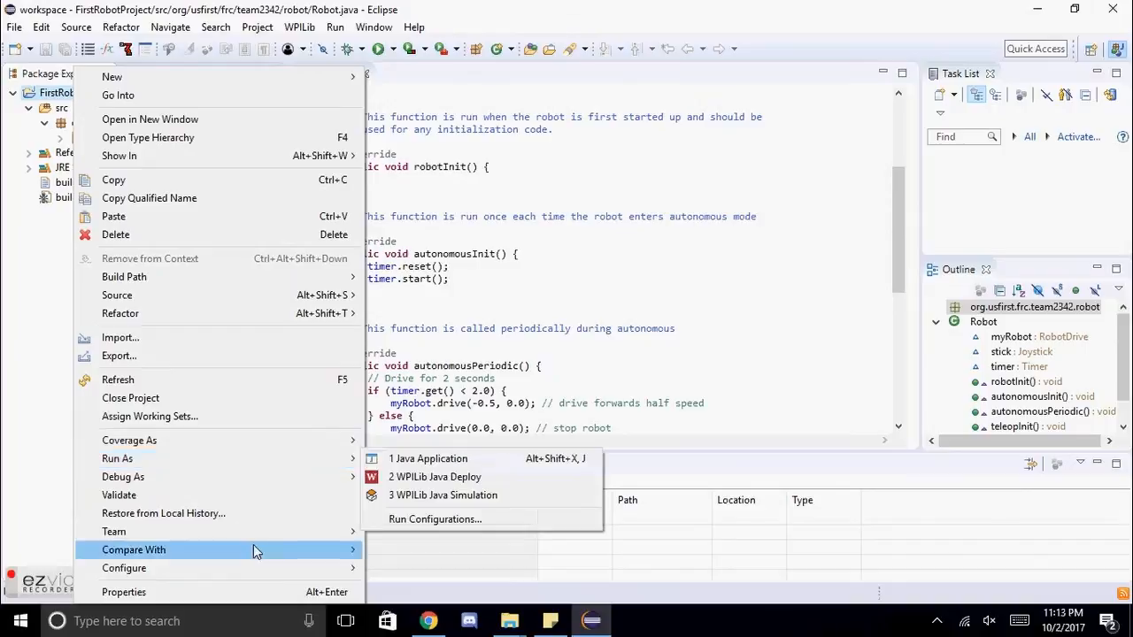
pyautogui.moveTo(250, 461)
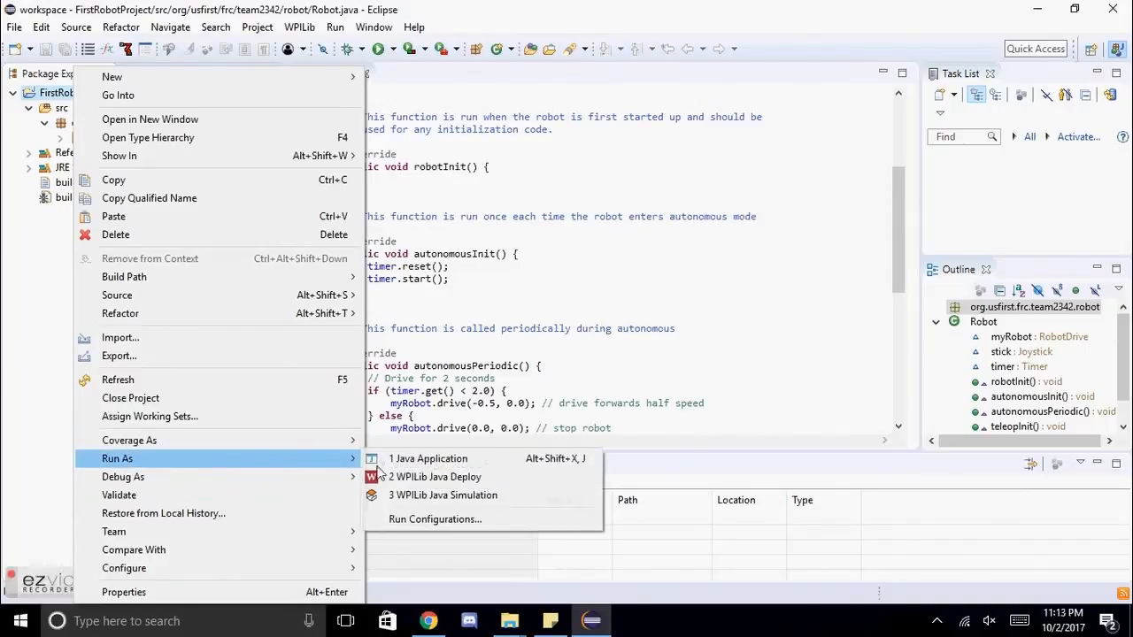
pyautogui.click(478, 480)
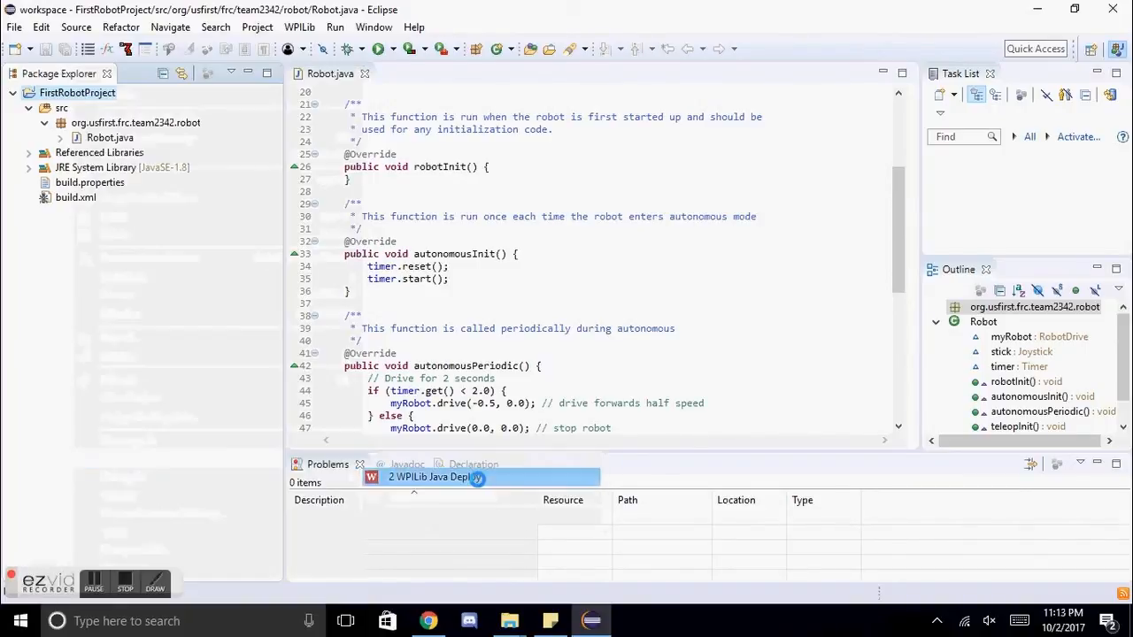